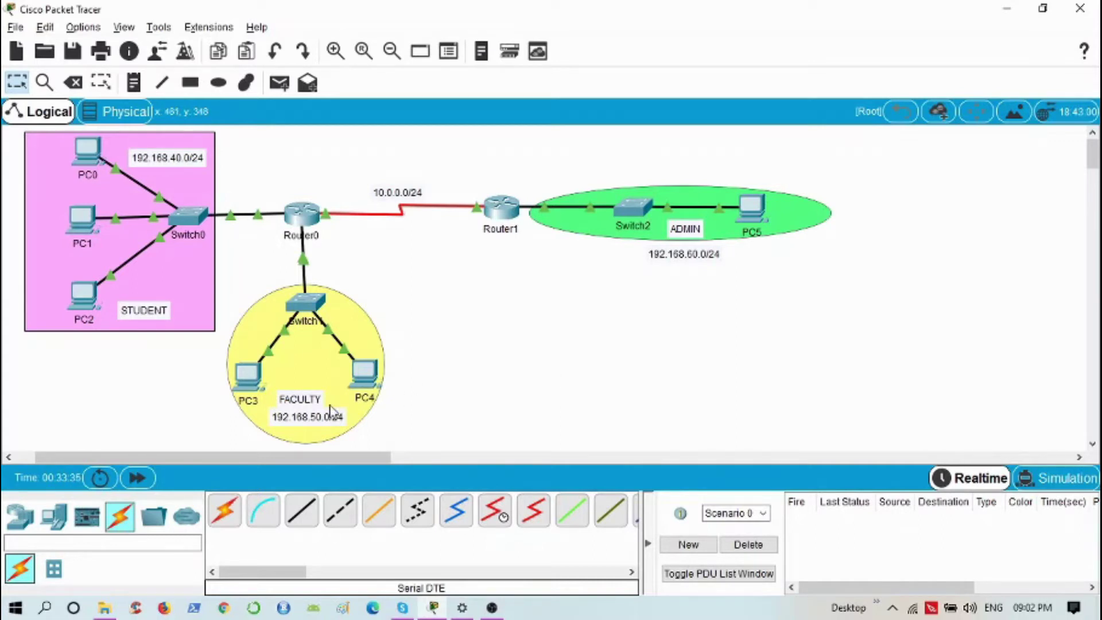
Step: Ping 192.168.60.2 in the ADMIN network from PC1's command prompt
scroll(309, 457, left, 2)
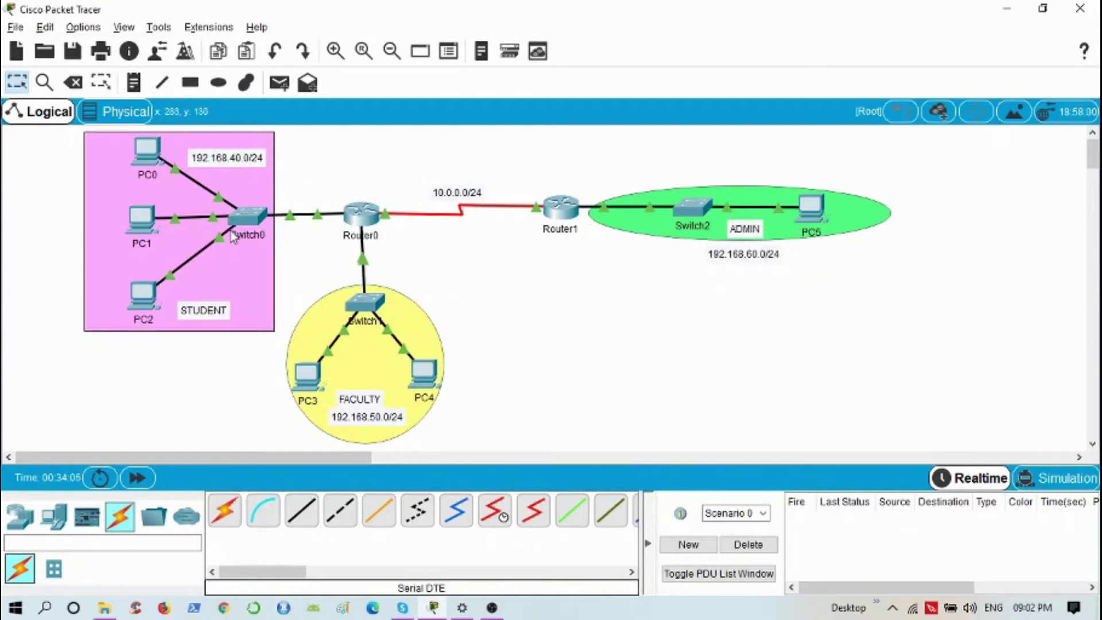
mouse_move(150, 157)
mouse_move(141, 219)
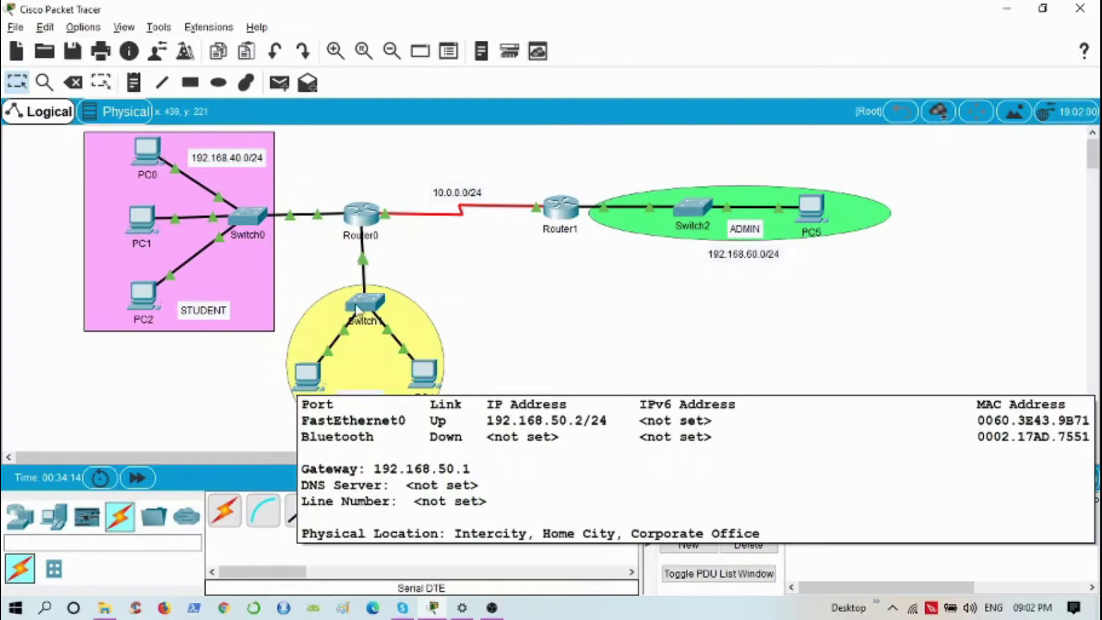
mouse_move(369, 219)
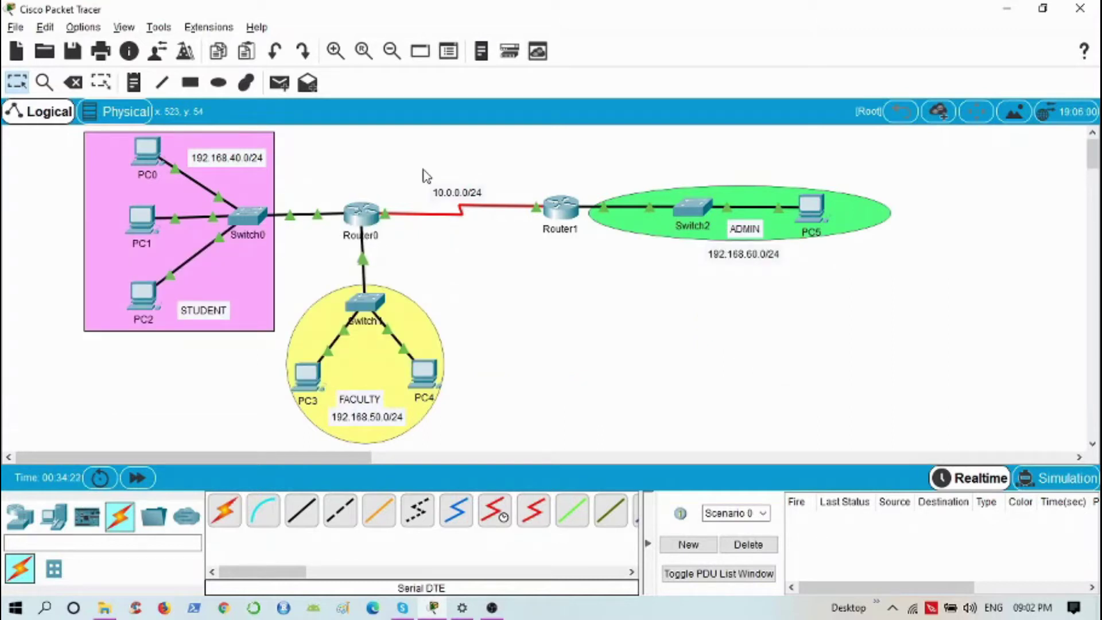
click(144, 221)
click(678, 172)
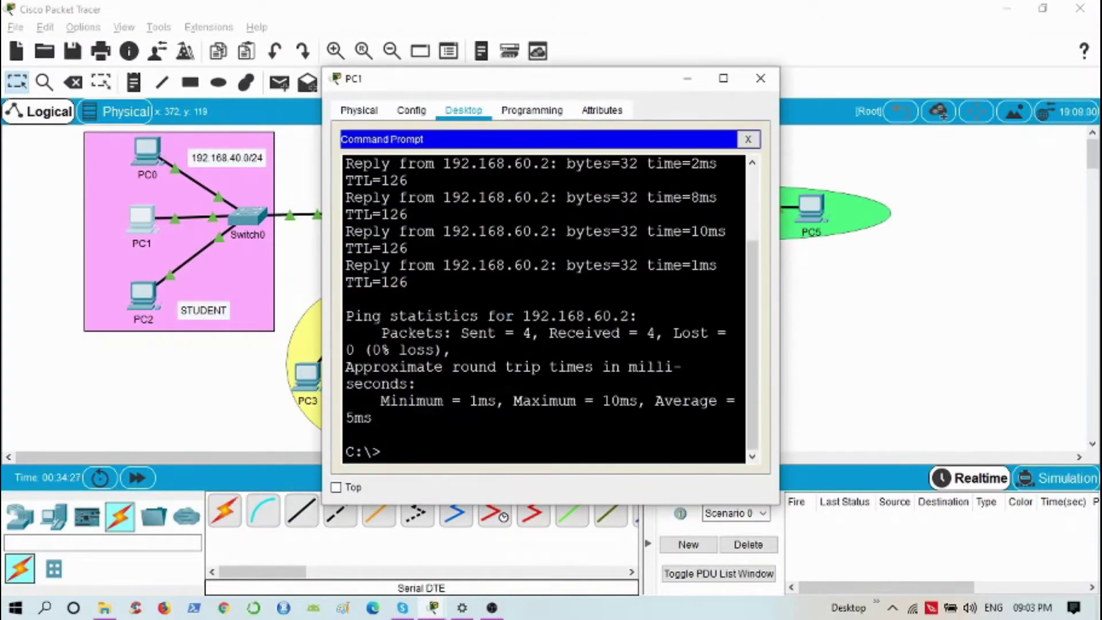
key(Up)
key(Return)
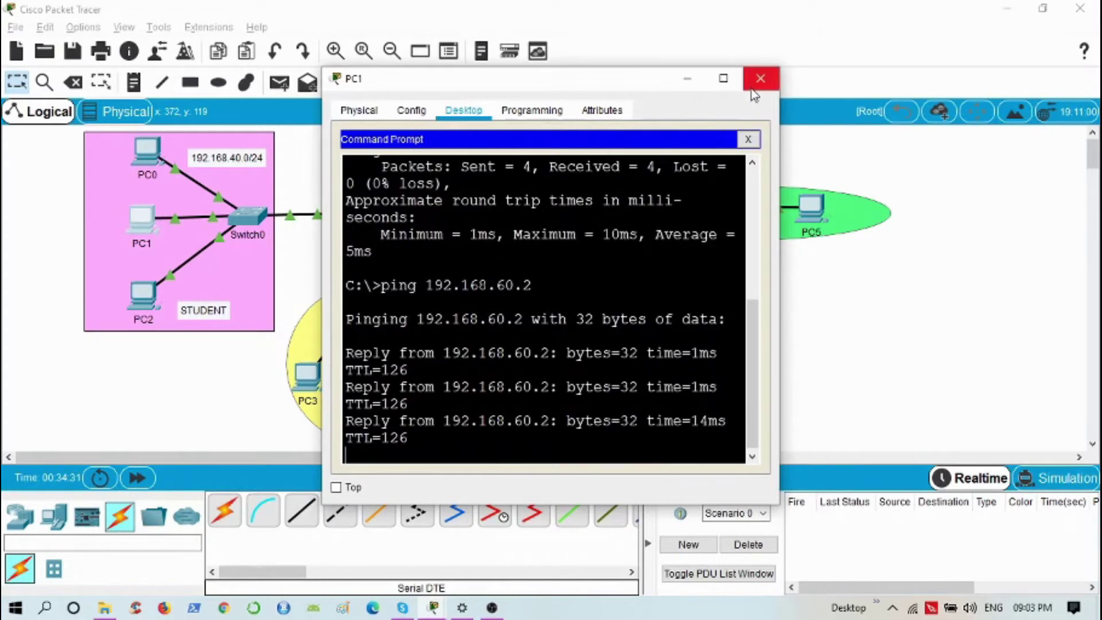
Step: Ping 192.168.50.2 in the FACULTY network from PC1 and close the PC1 window
key(Up)
key(Left)
key(Left)
key(Left)
key(BackSpace)
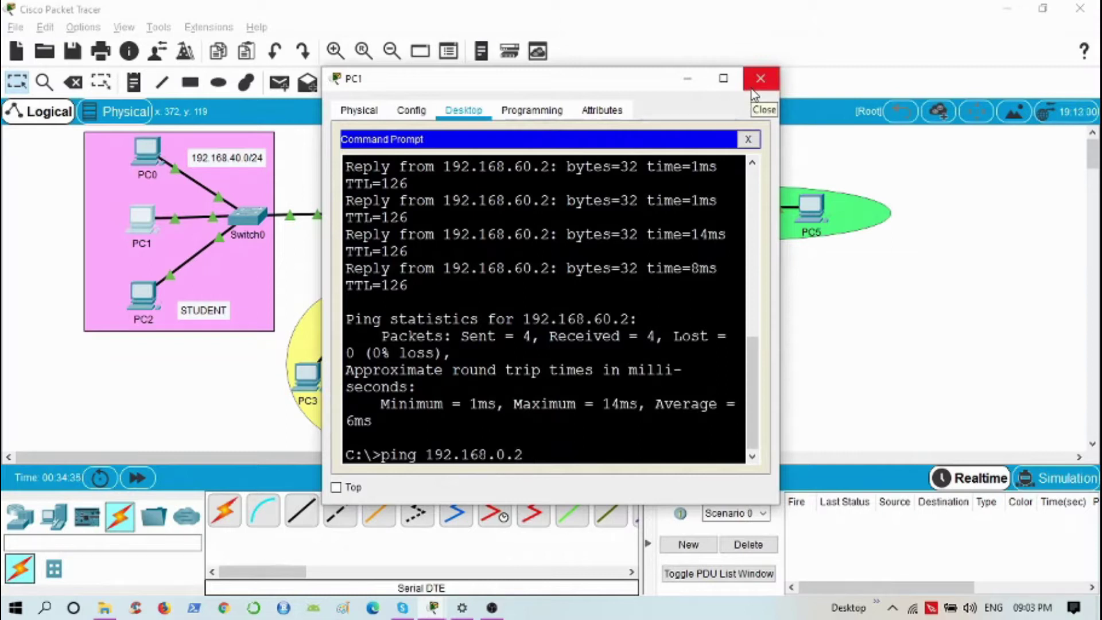
text(5)
key(Return)
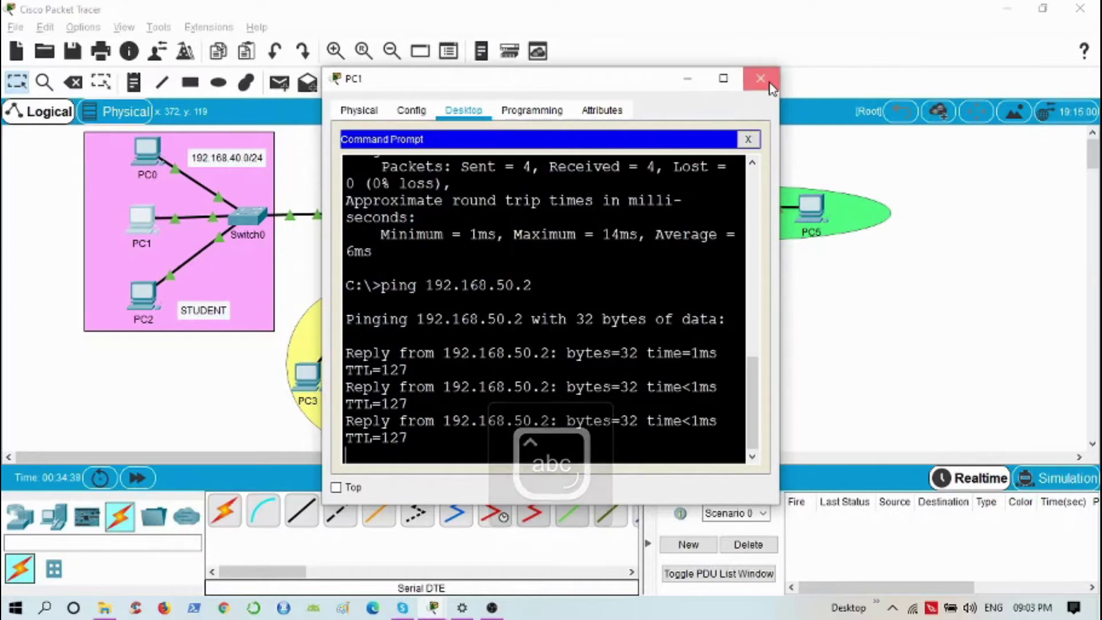
click(761, 80)
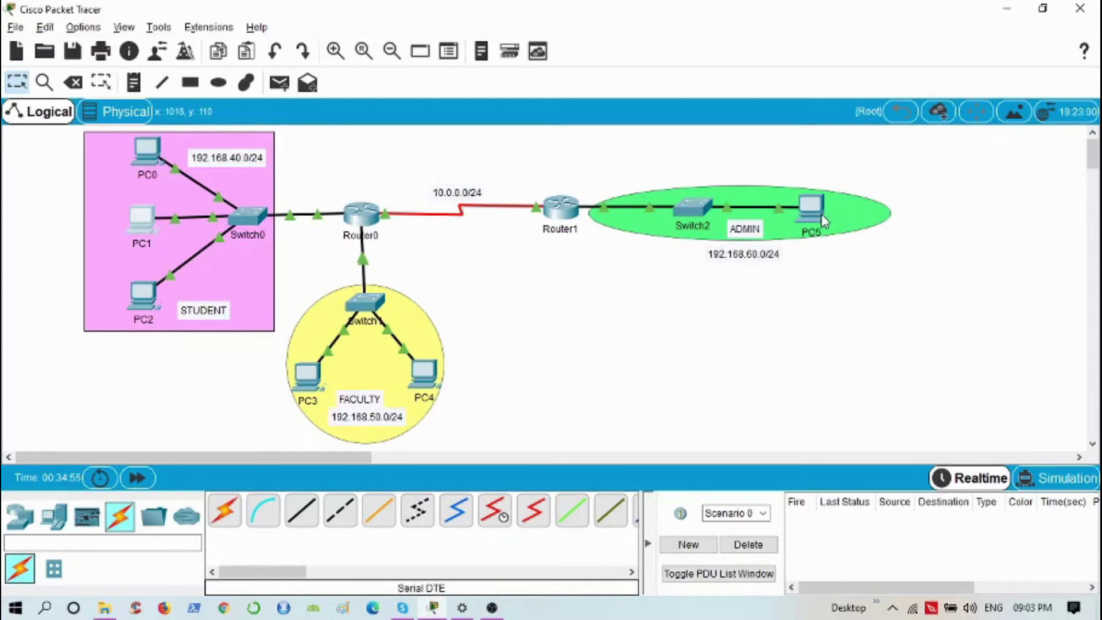
Step: Draw a short vertical line across the link between Router1 and Switch2, just beside Router1
mouse_move(824, 221)
click(161, 83)
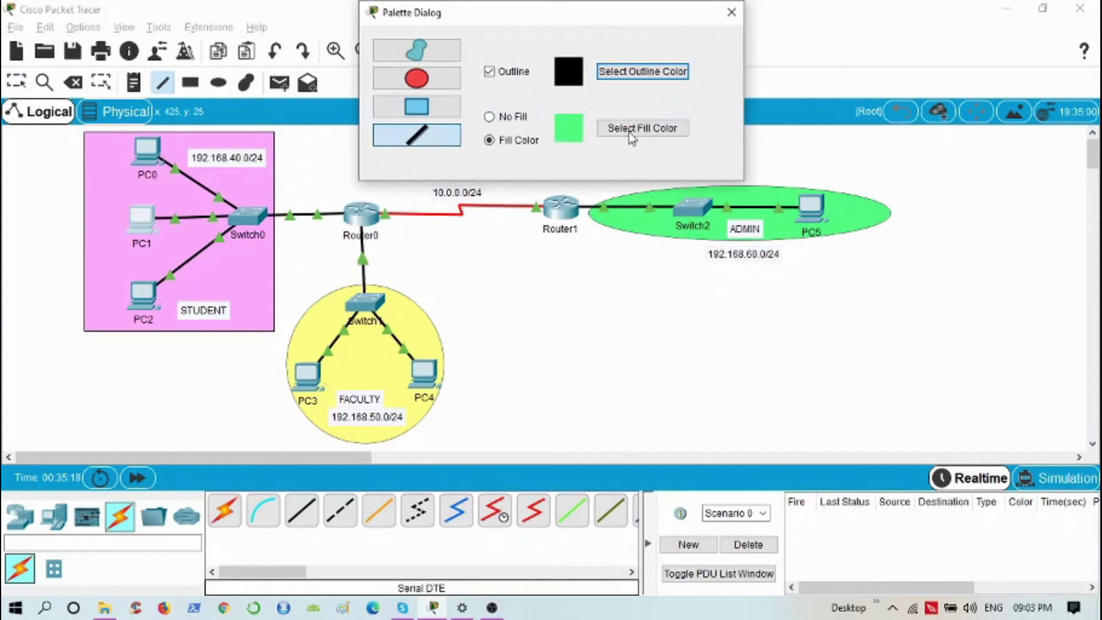
click(731, 12)
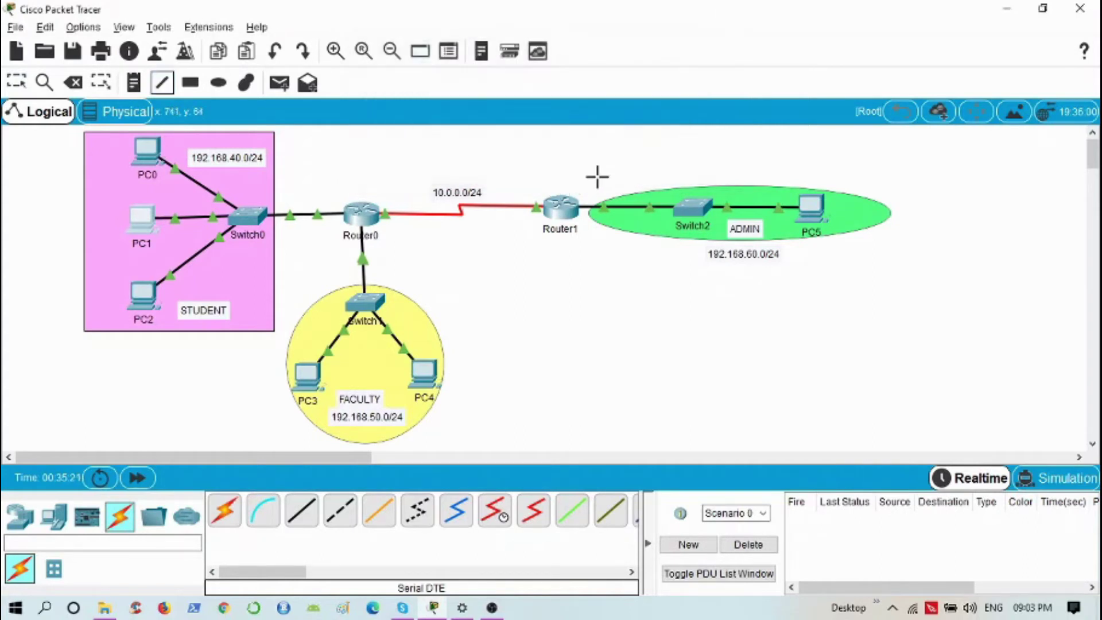
drag(593, 168, 593, 241)
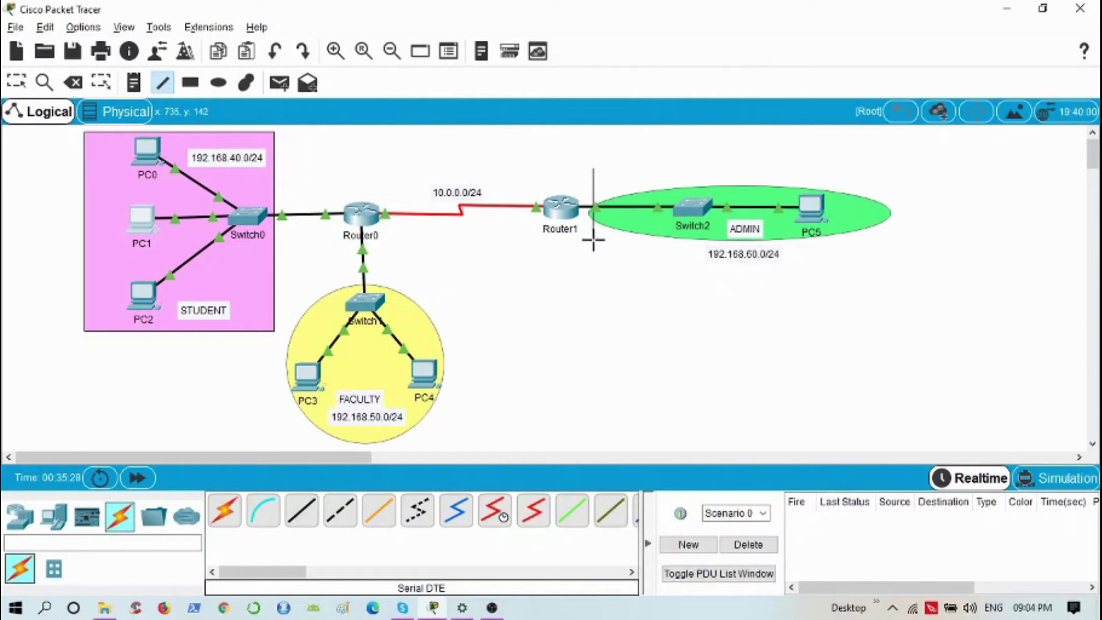
key(Escape)
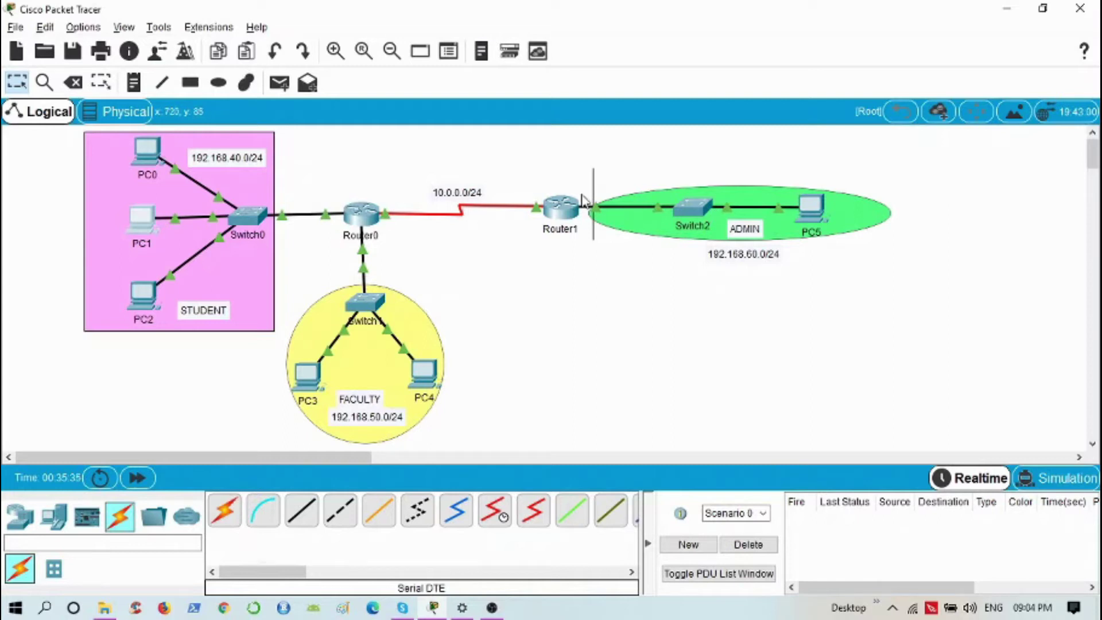
Step: Open Router1's command line interface in a maximized window
mouse_move(583, 201)
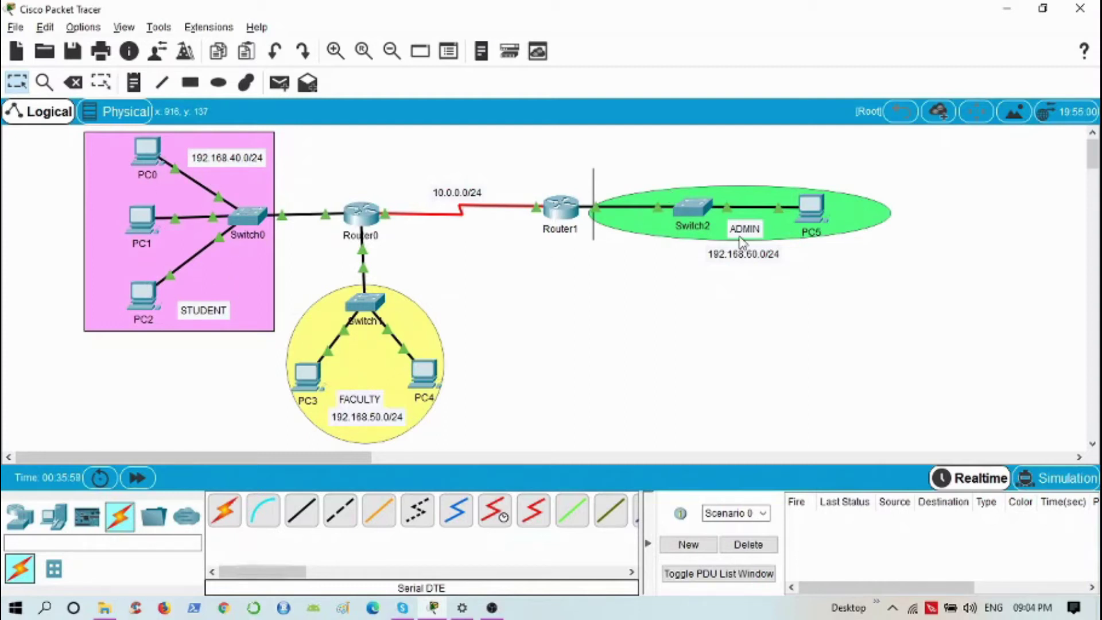
click(554, 218)
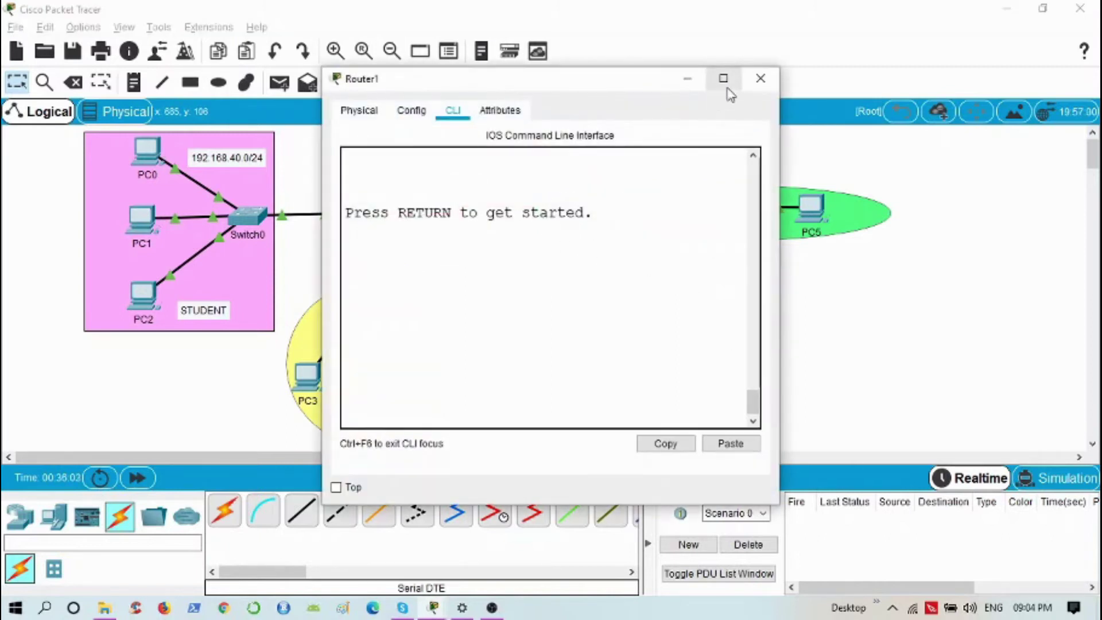
click(724, 77)
click(507, 503)
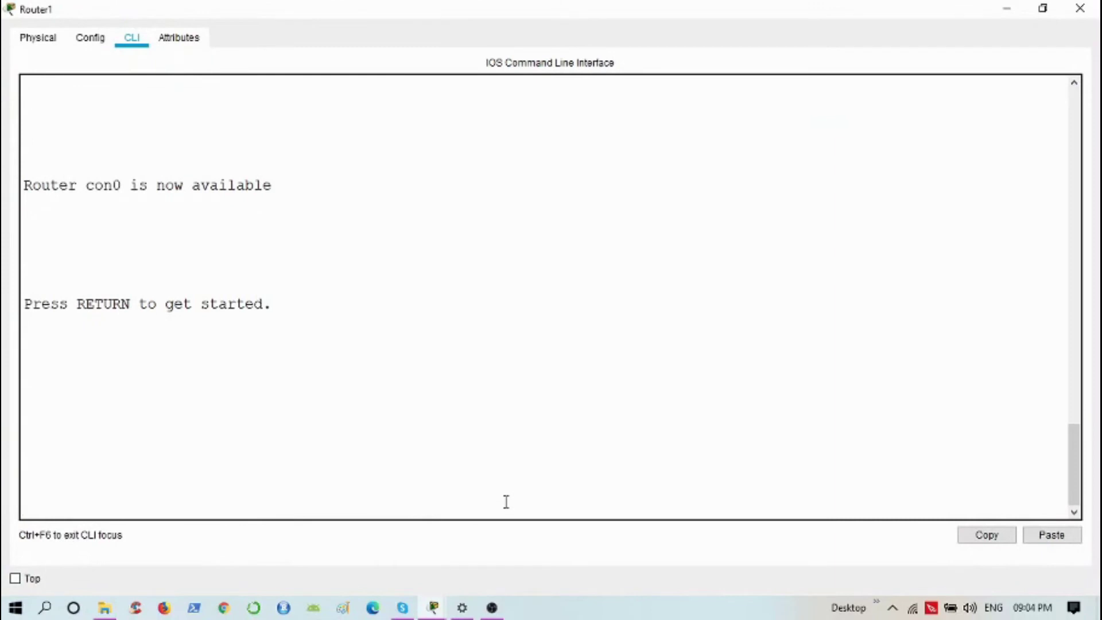
Step: Start the Router1 console session and enter privileged mode with en, followed by global configuration mode with conf t
key(Return)
key(Return)
key(Return)
key(Return)
text(en)
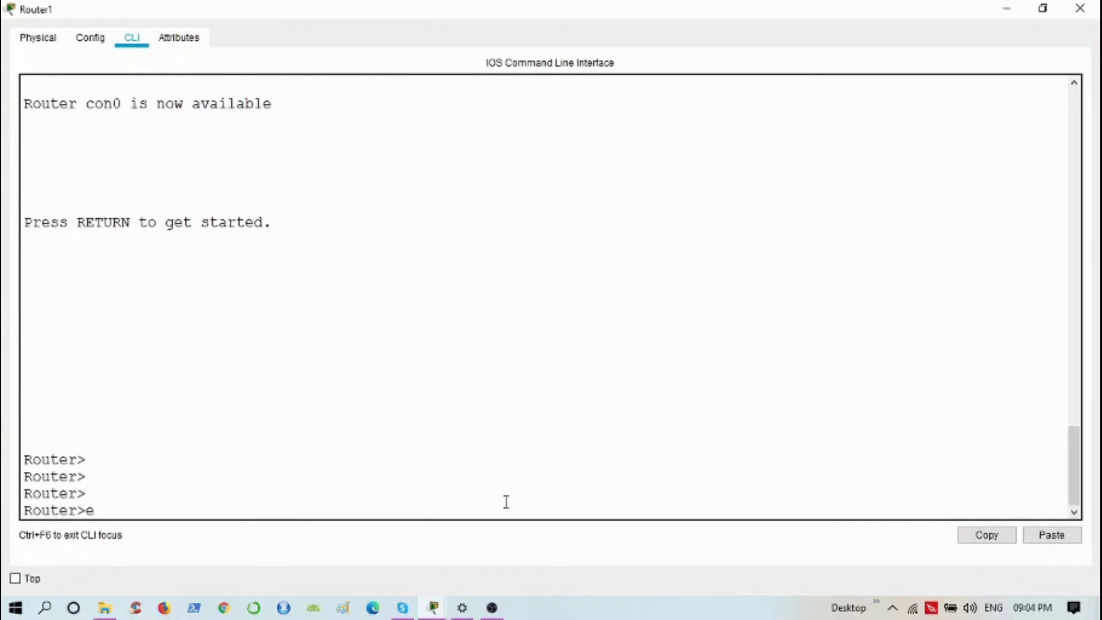
key(Return)
text(conf t)
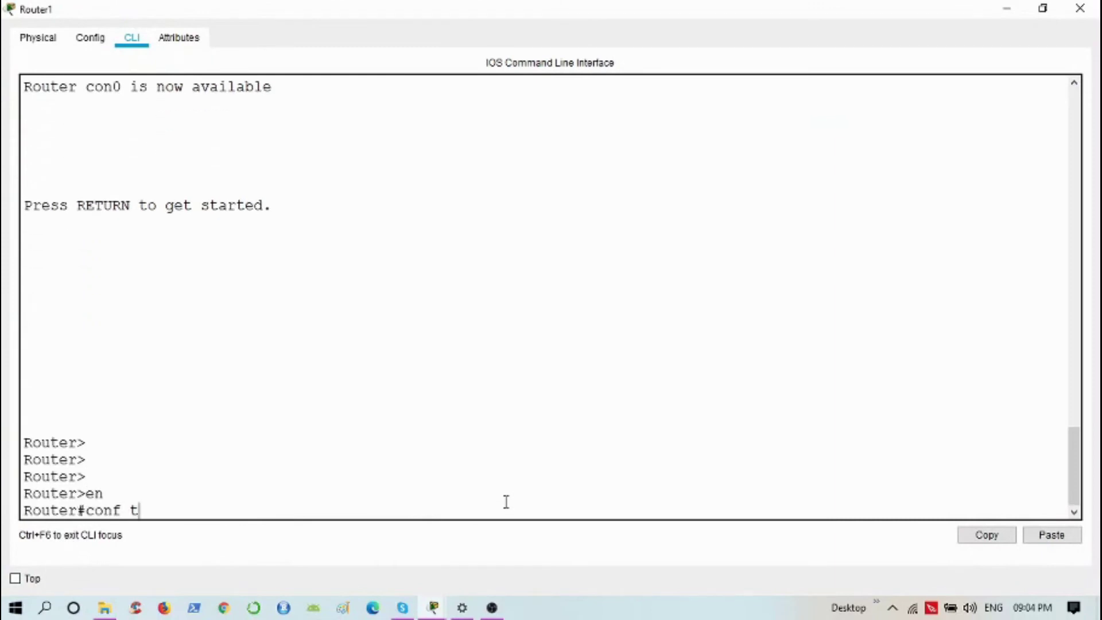
key(Return)
key(Return)
key(Return)
key(Return)
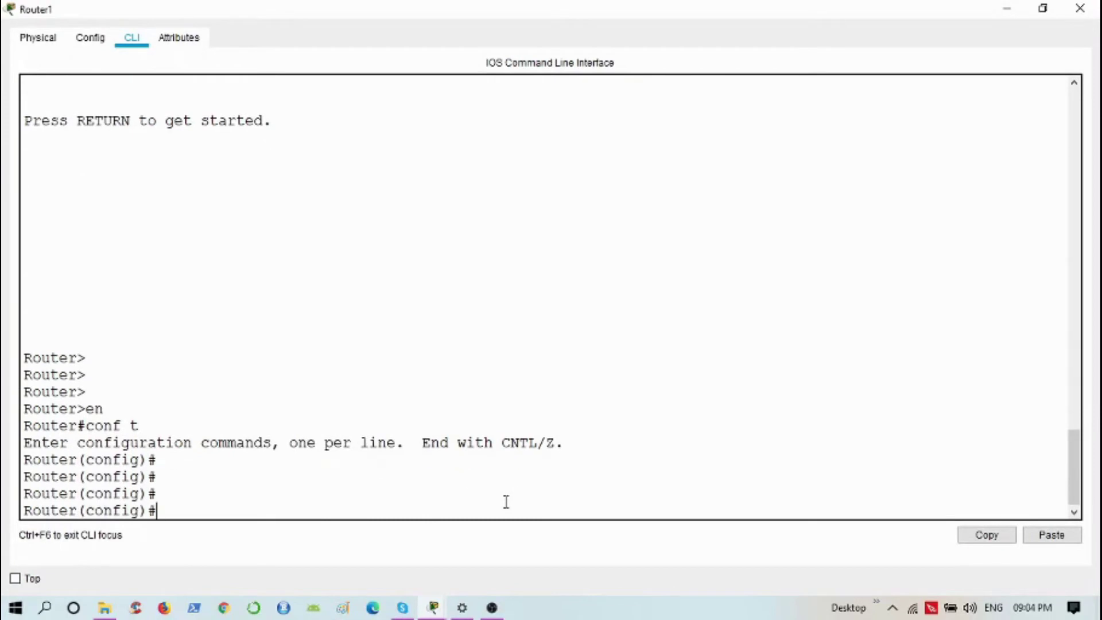
Step: Create access list 11 with a rule denying network 192.168.40.0 with wildcard mask 0.0.0.255
text(acc)
key(Tab)
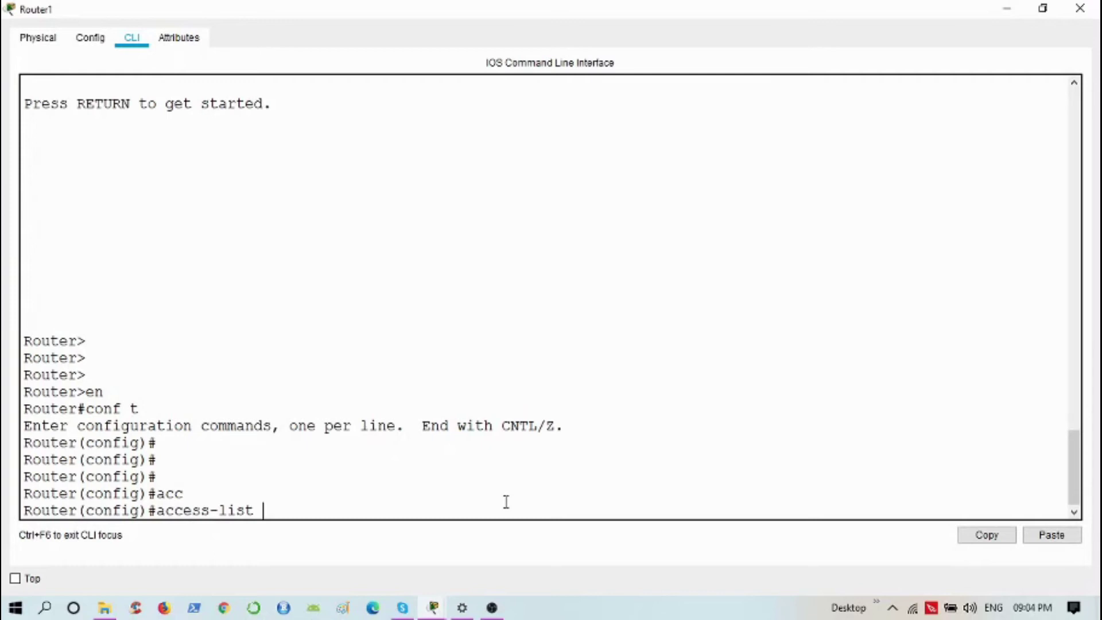
text(11 deny 1920)
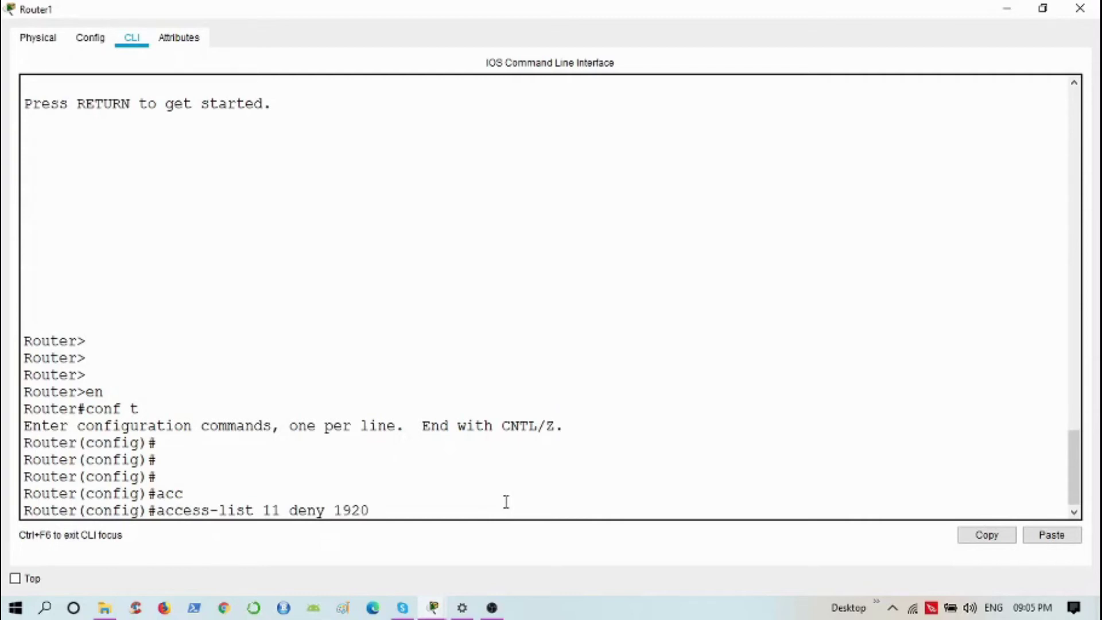
key(BackSpace)
text(.168.40.0)
text(?)
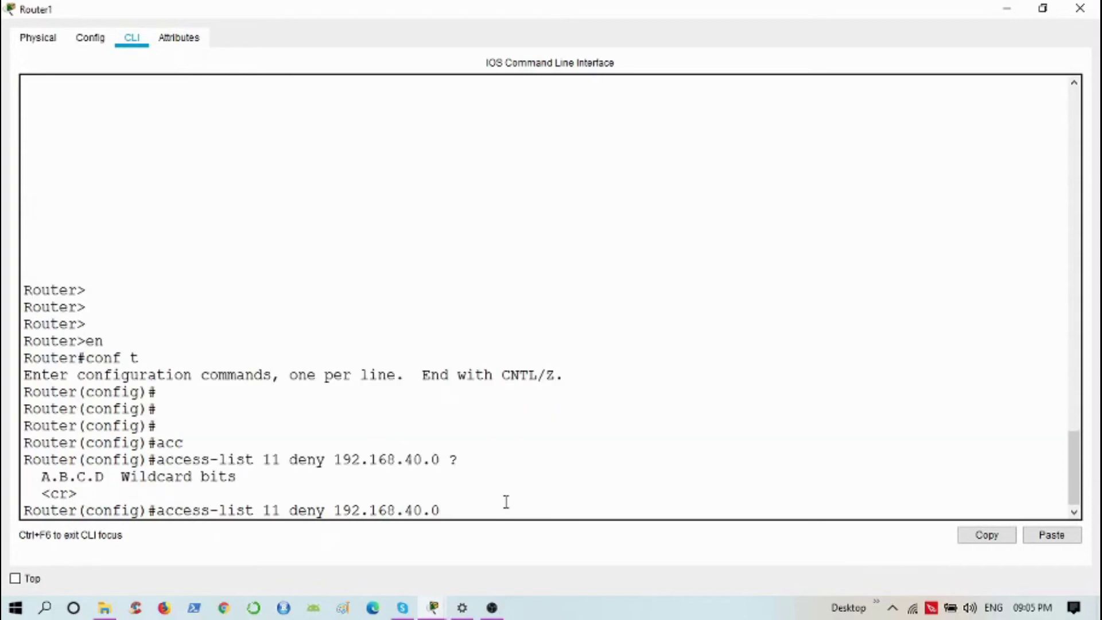
text(0.0.0.255)
key(Return)
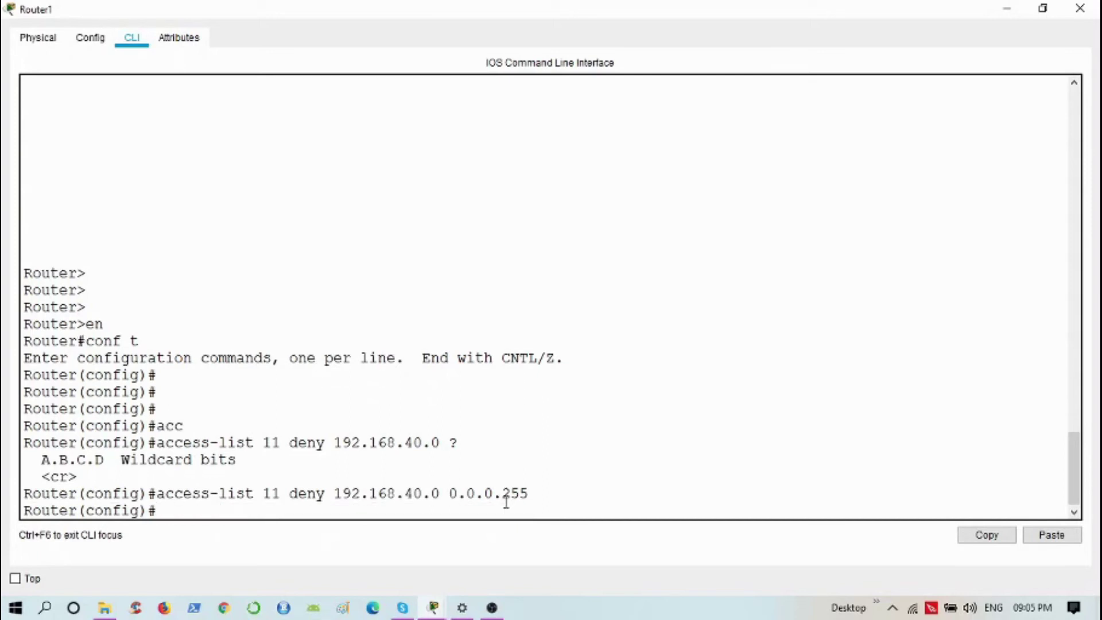
Step: Add a permit any rule to access list 11
text(acc)
key(Tab)
text(11)
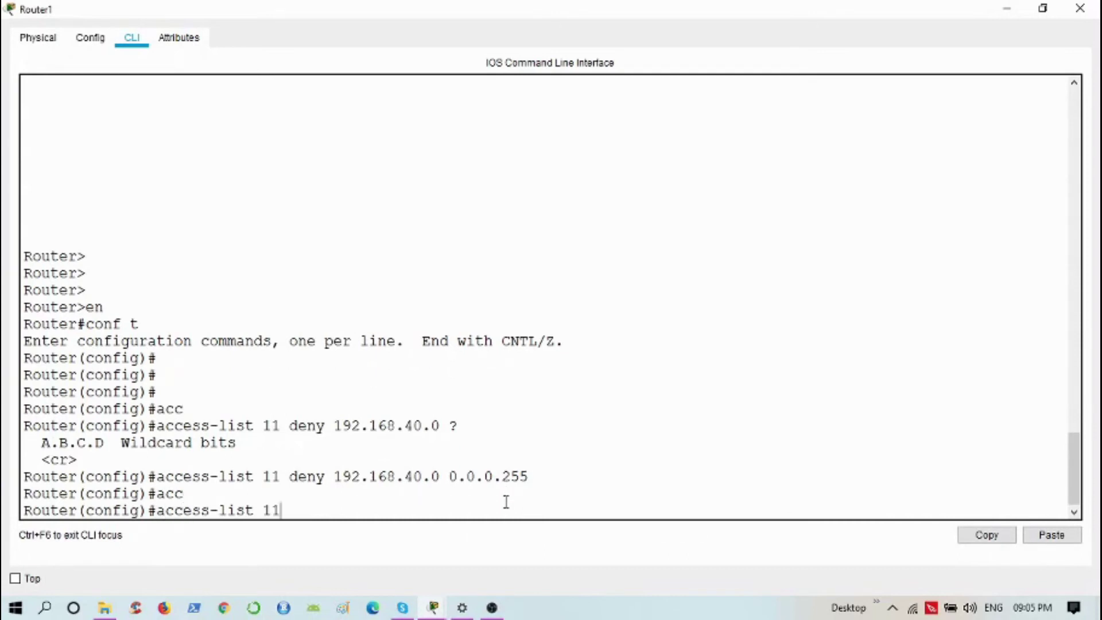
text( per)
key(Tab)
text(any)
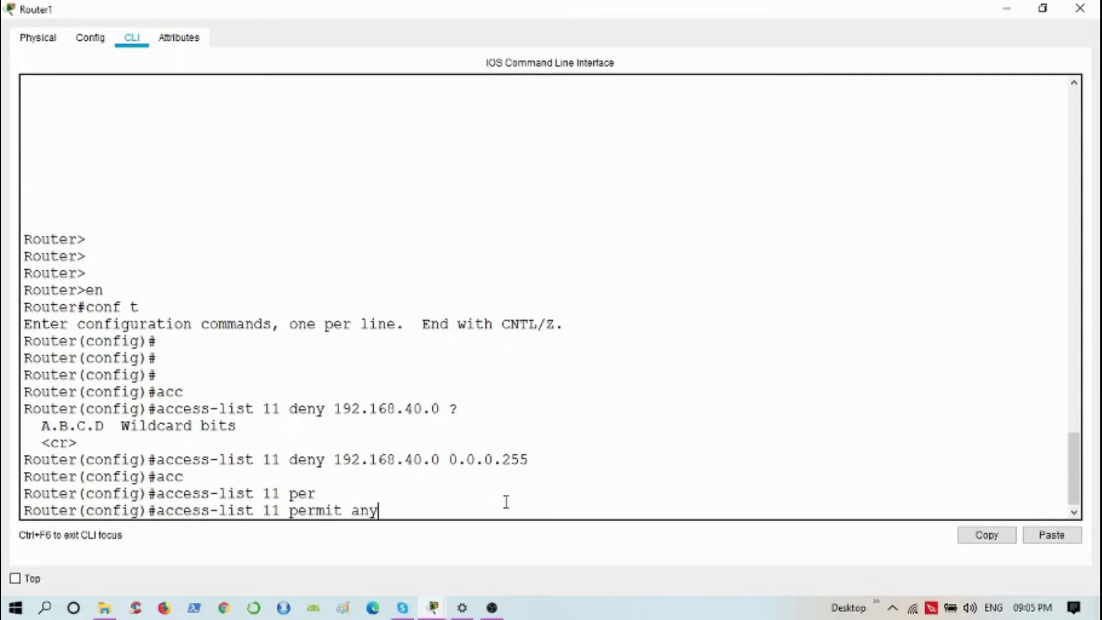
key(Return)
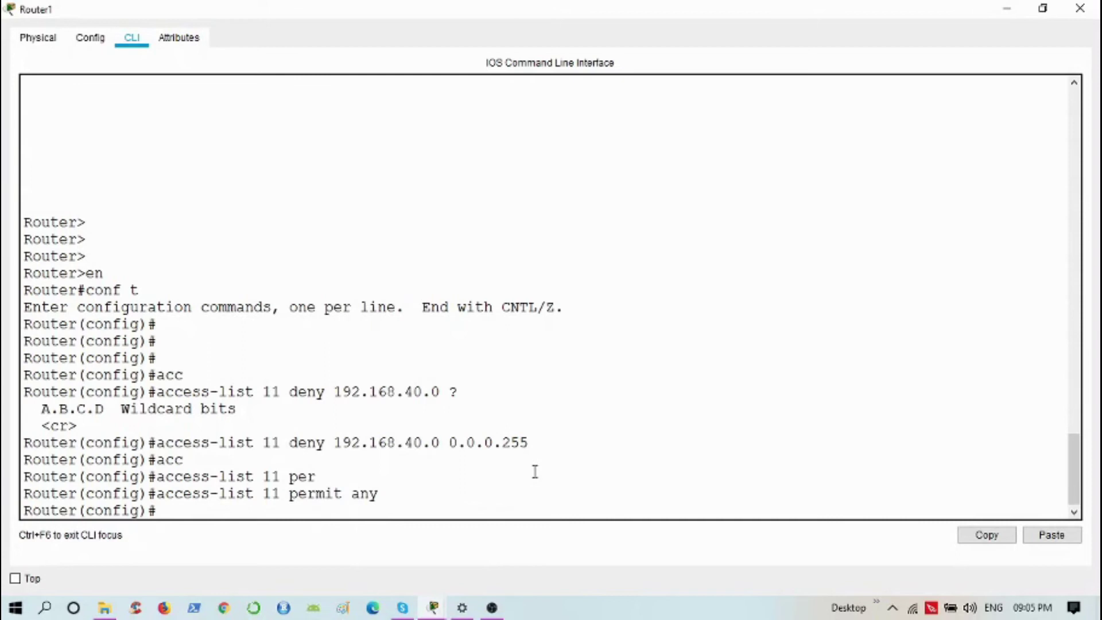
Step: End configuration mode on Router1 and return to the privileged prompt
text(end)
key(Return)
key(Return)
key(Return)
key(Return)
key(Return)
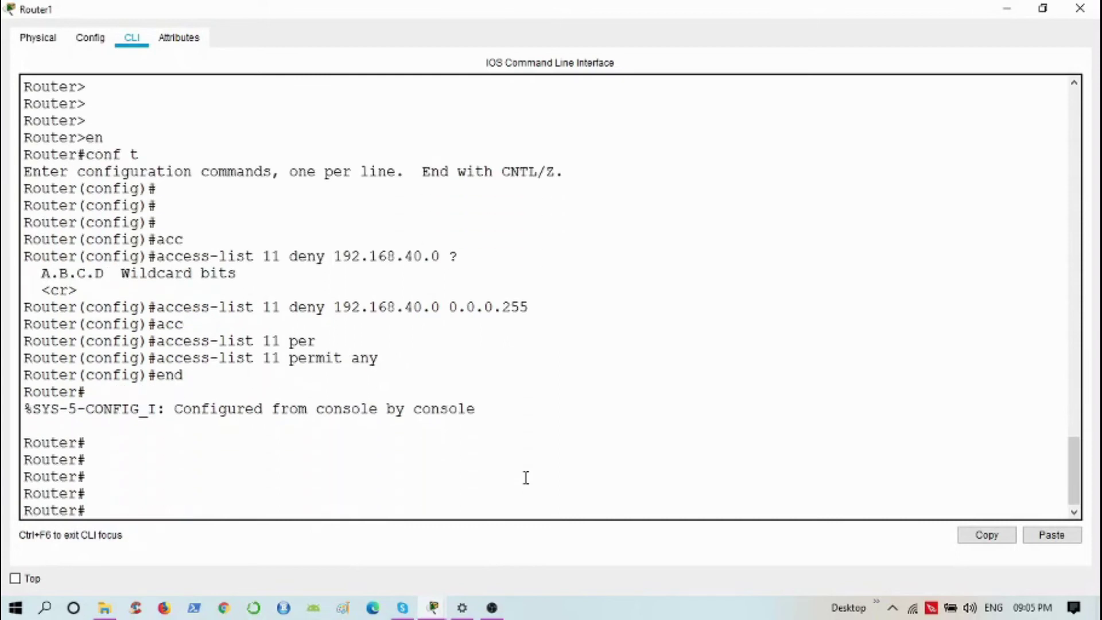
Step: Show access list 11 and highlight its deny and permit entries for review
text(sh)
key(Tab)
text(a)
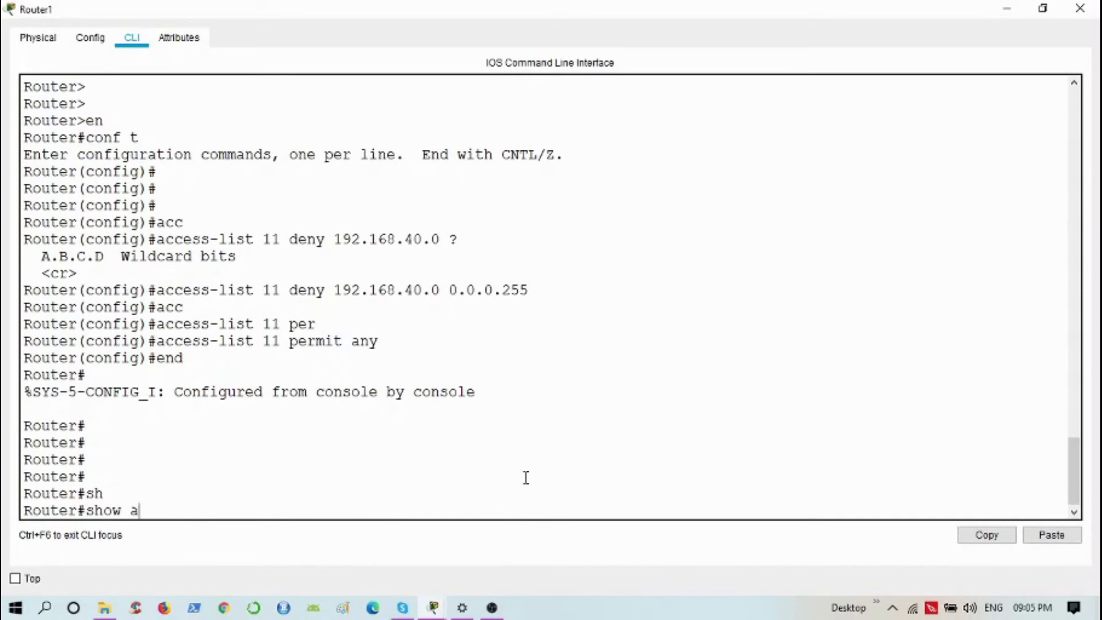
text(cc)
key(Tab)
text(11)
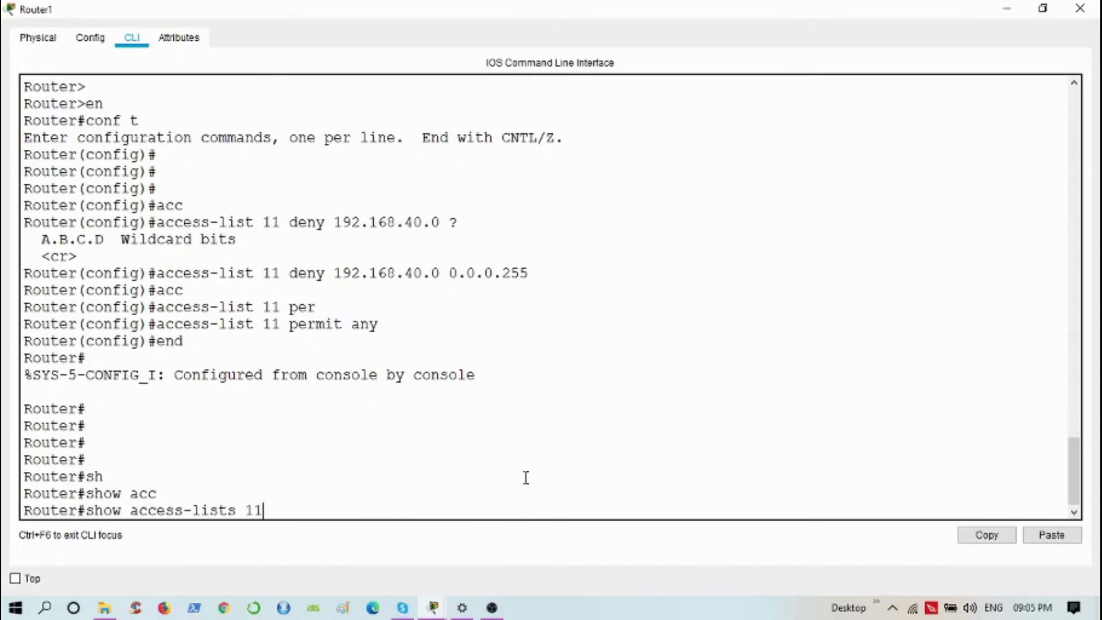
key(Return)
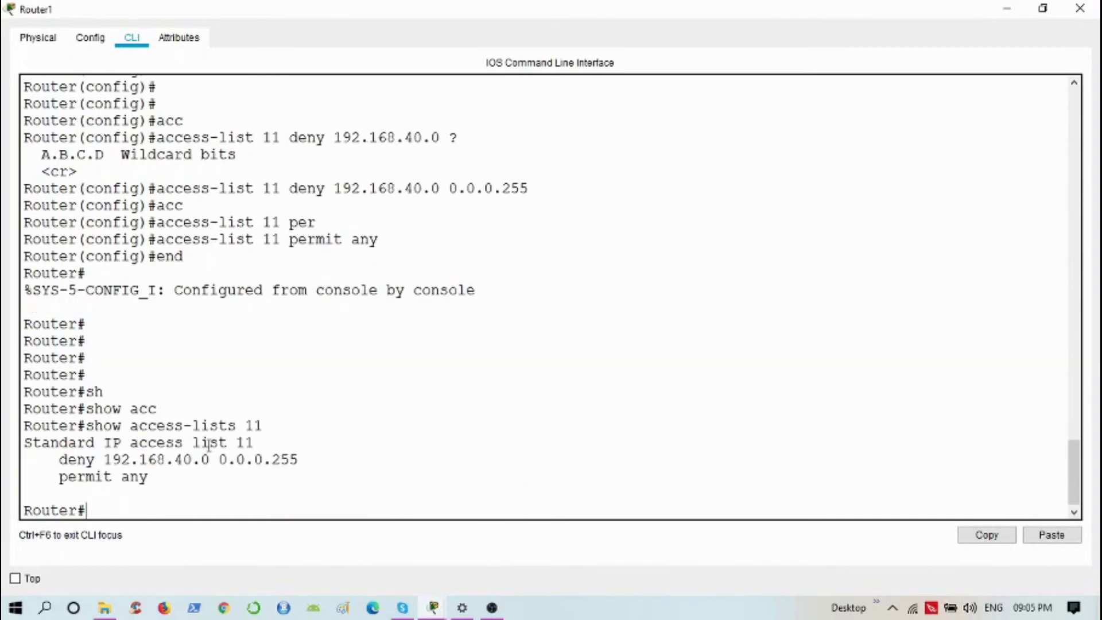
drag(67, 462, 299, 464)
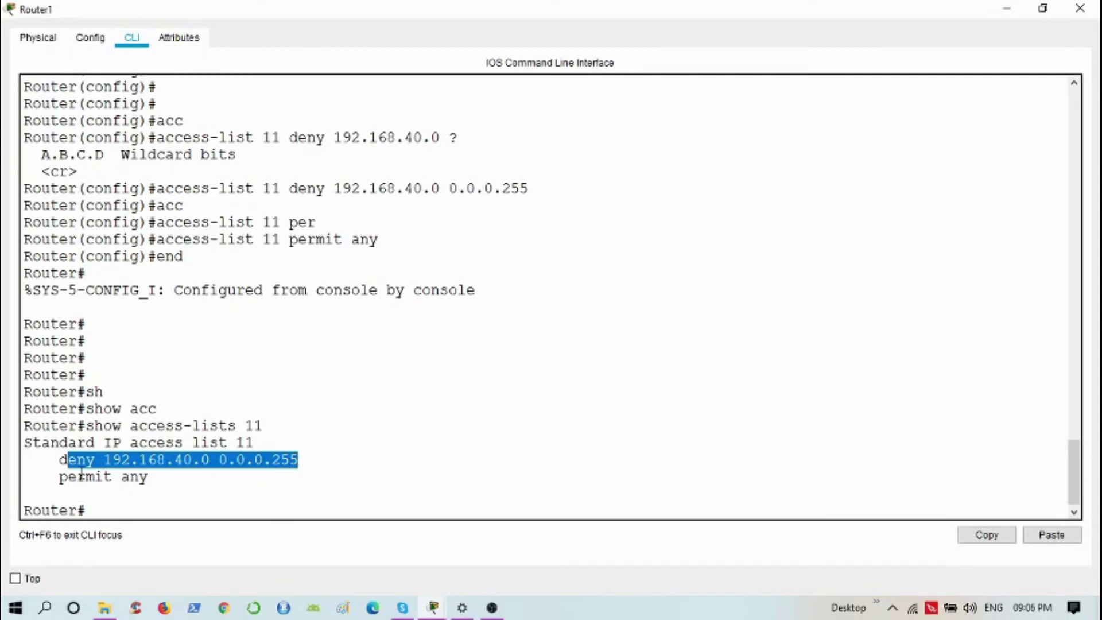
drag(54, 481, 155, 485)
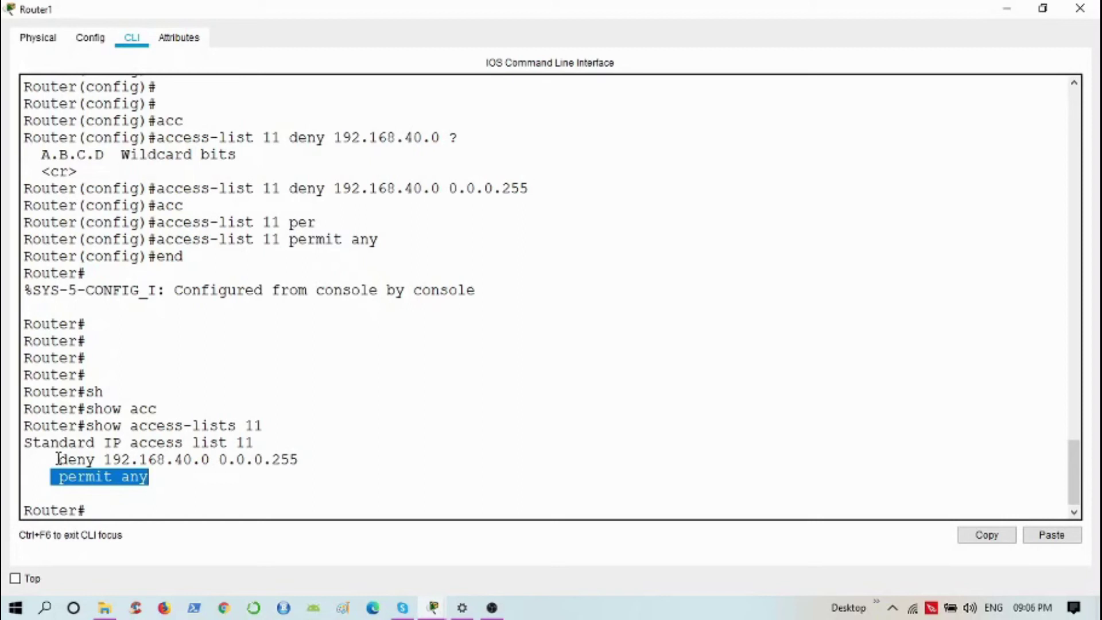
drag(52, 459, 301, 459)
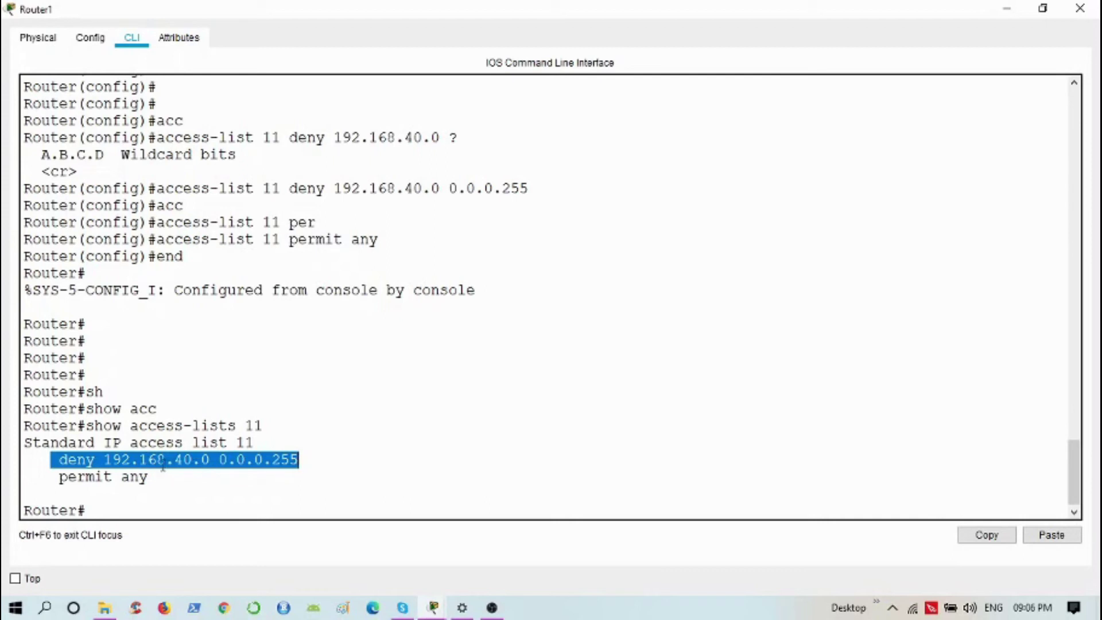
drag(104, 459, 300, 460)
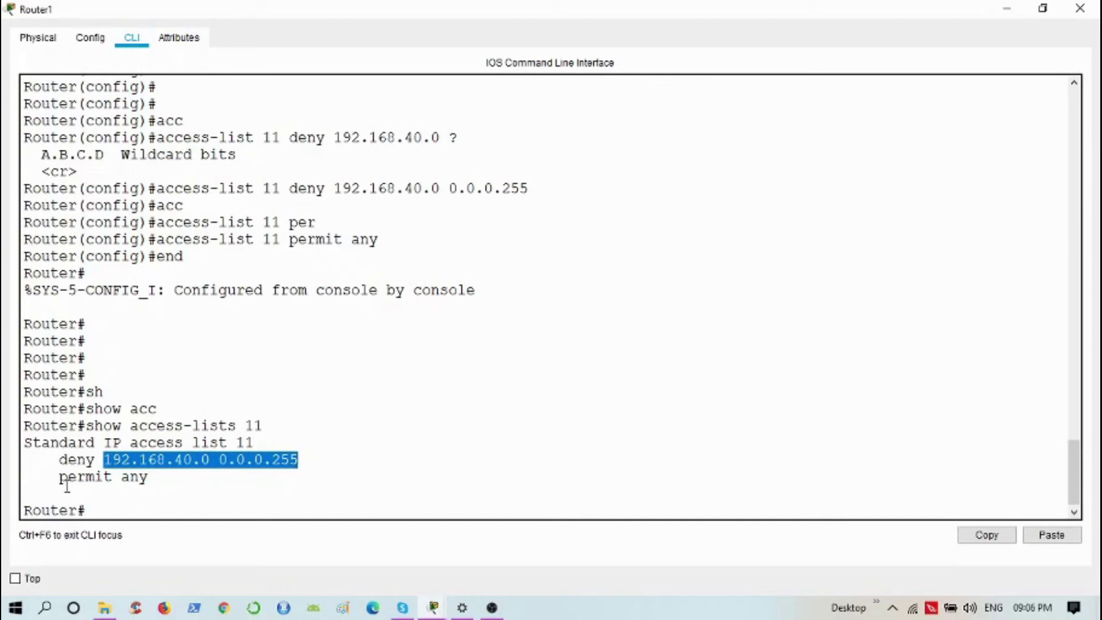
drag(59, 477, 159, 500)
Step: Re-enter global configuration mode on Router1 with conf t
click(124, 510)
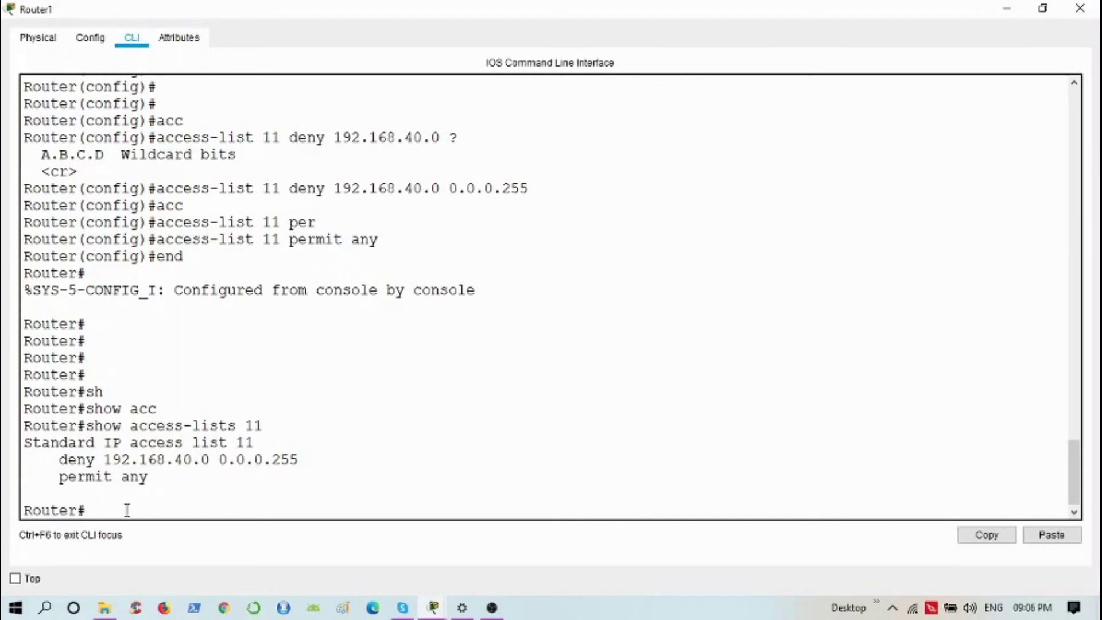
text(conf t)
key(Return)
key(Return)
key(Return)
key(Return)
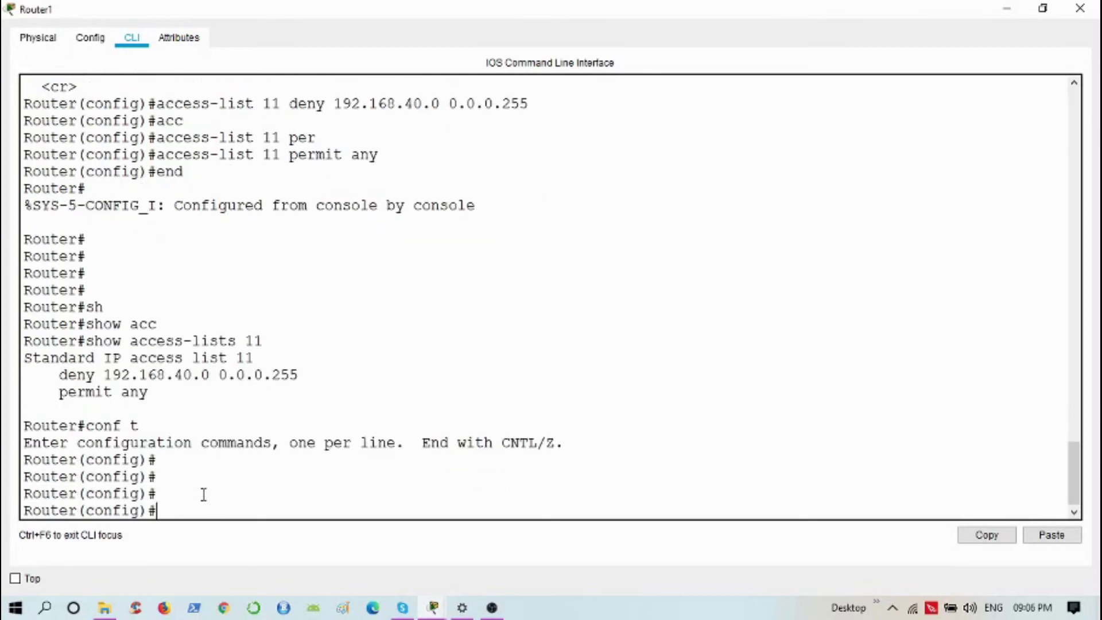
Step: Enter interface configuration mode for f0/0 on Router1
text(int)
key(Tab)
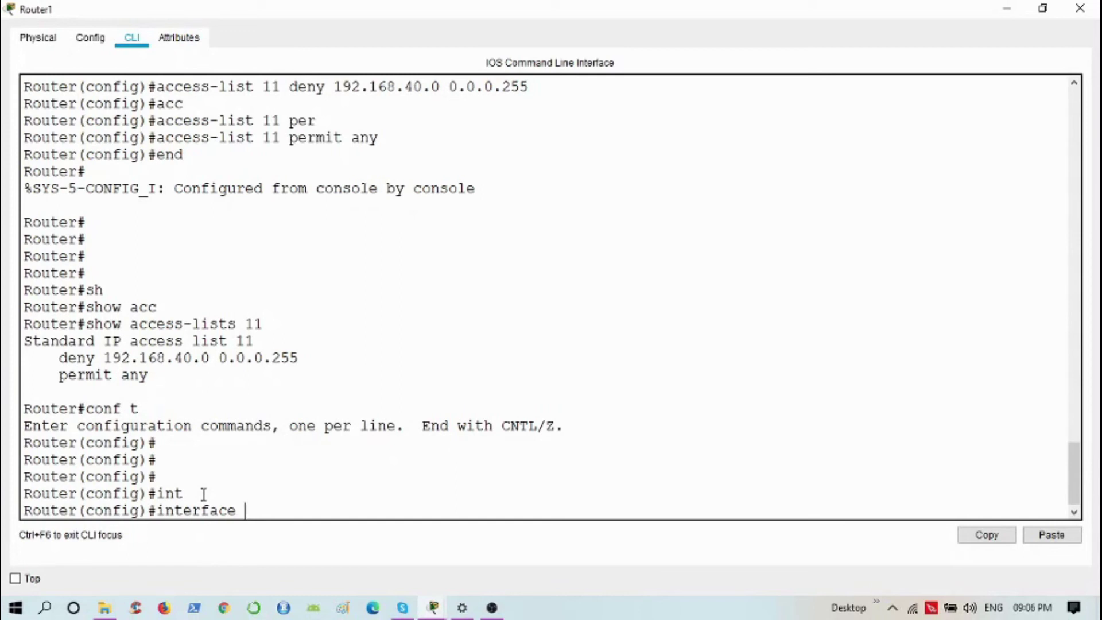
text(f0/0)
key(Return)
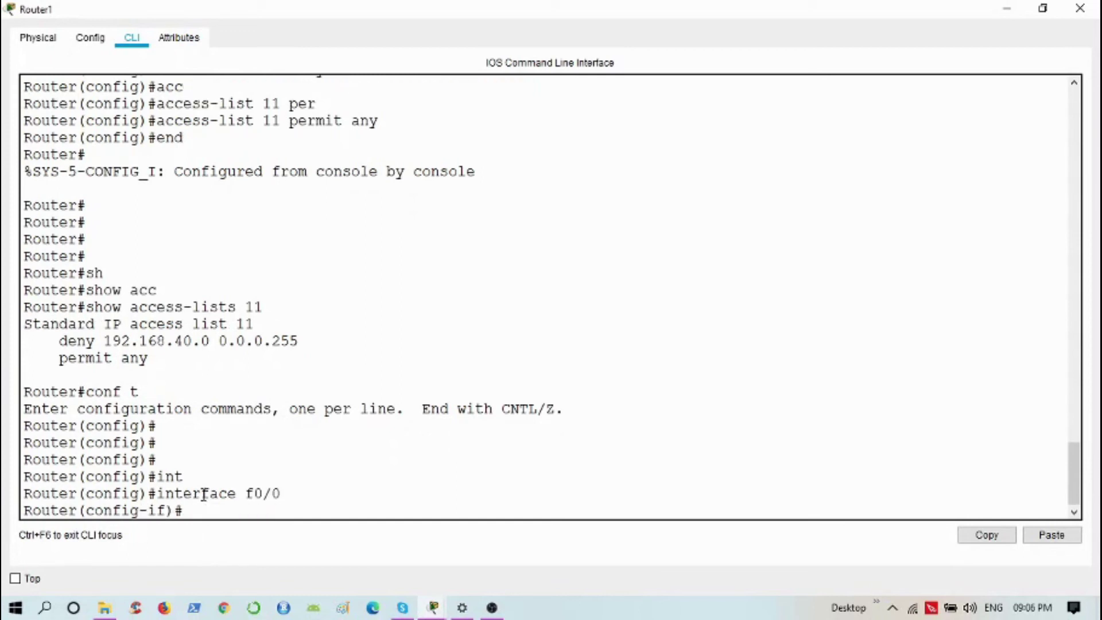
key(Return)
key(Return)
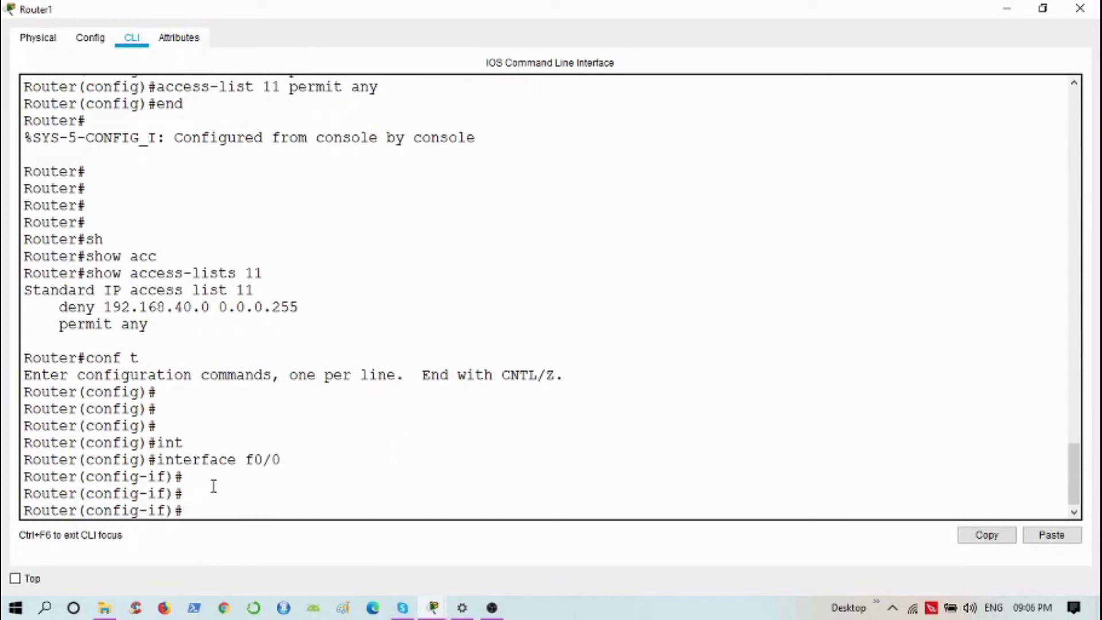
Step: Apply access list 11 to the interface in the outbound direction with ip access-group and close the Router1 window
text(ip acc)
key(Tab)
text(11 out)
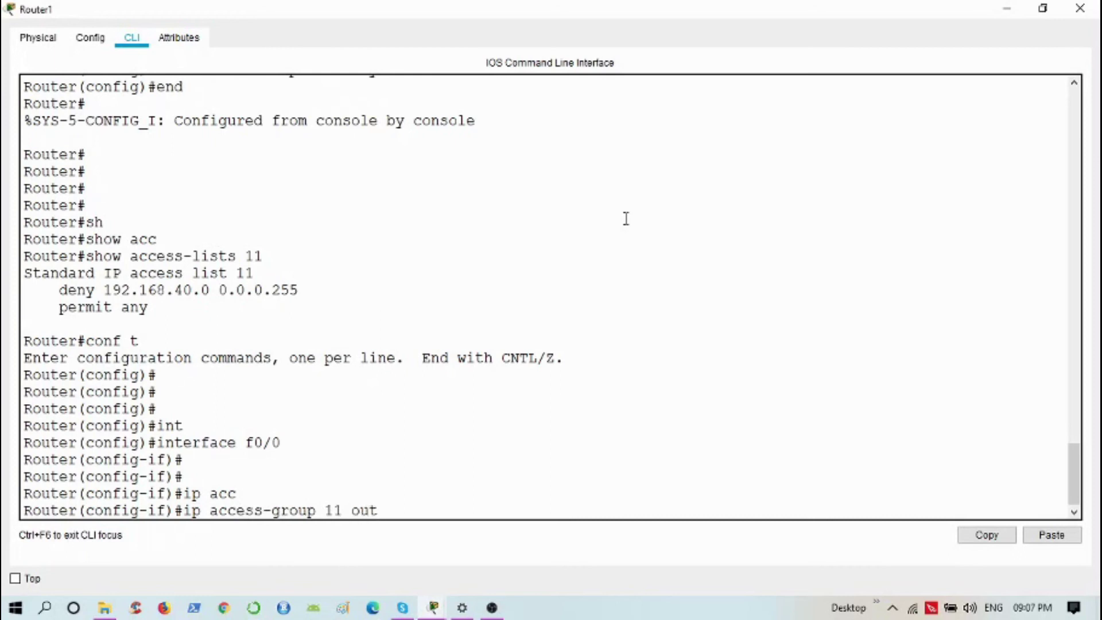
key(Return)
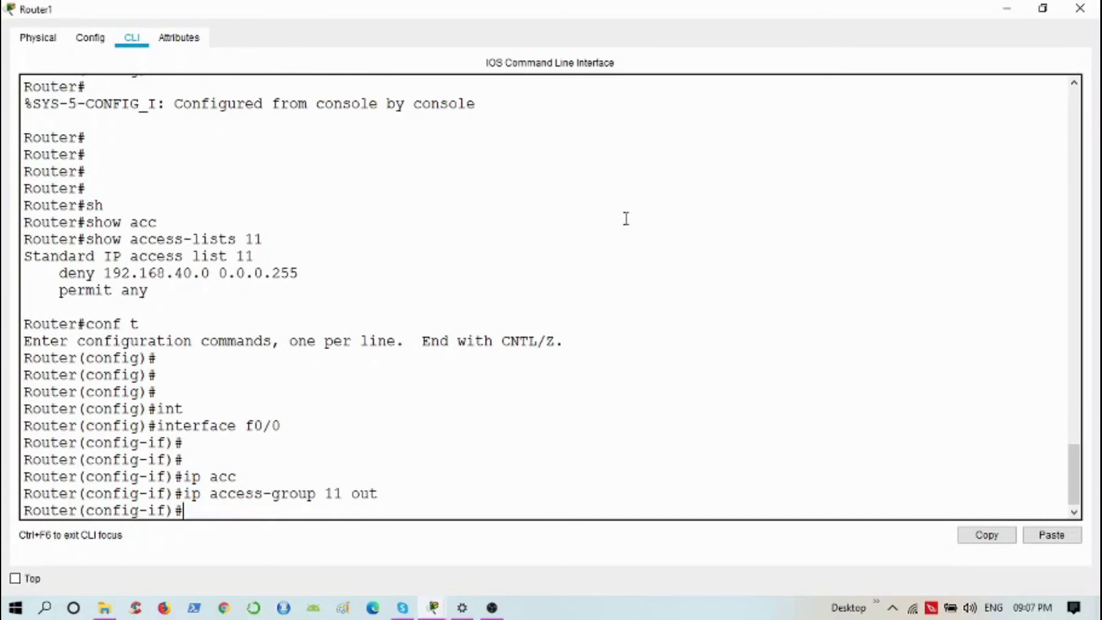
click(1080, 8)
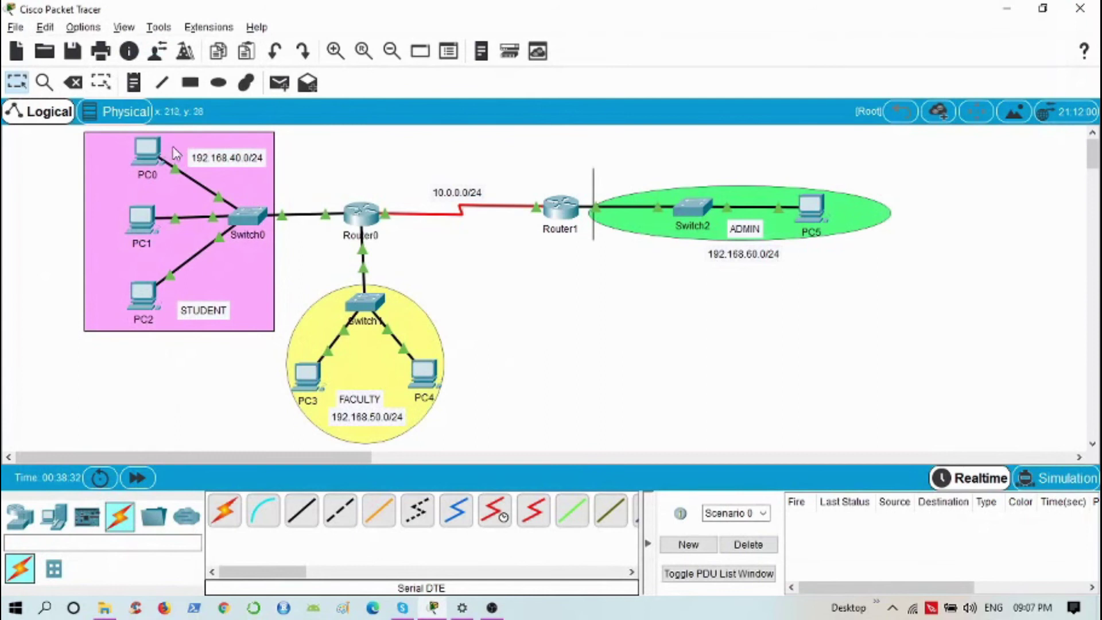
Step: Open the Command Prompt on PC0 and add a run of empty prompt lines below the earlier ping output
click(150, 154)
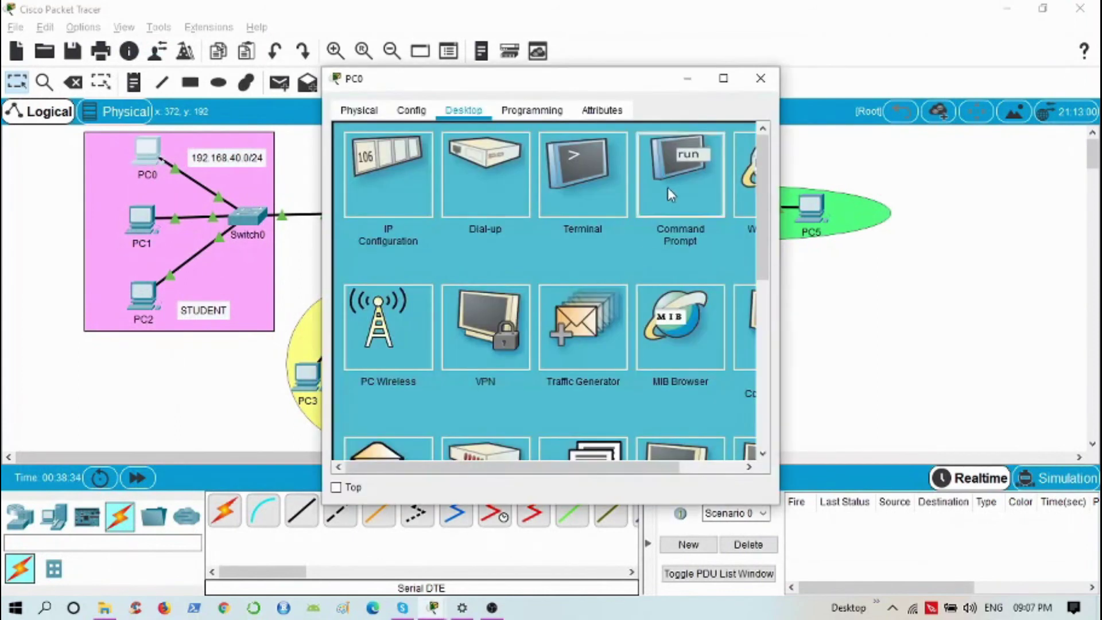
click(675, 173)
scroll(544, 310, down, 9)
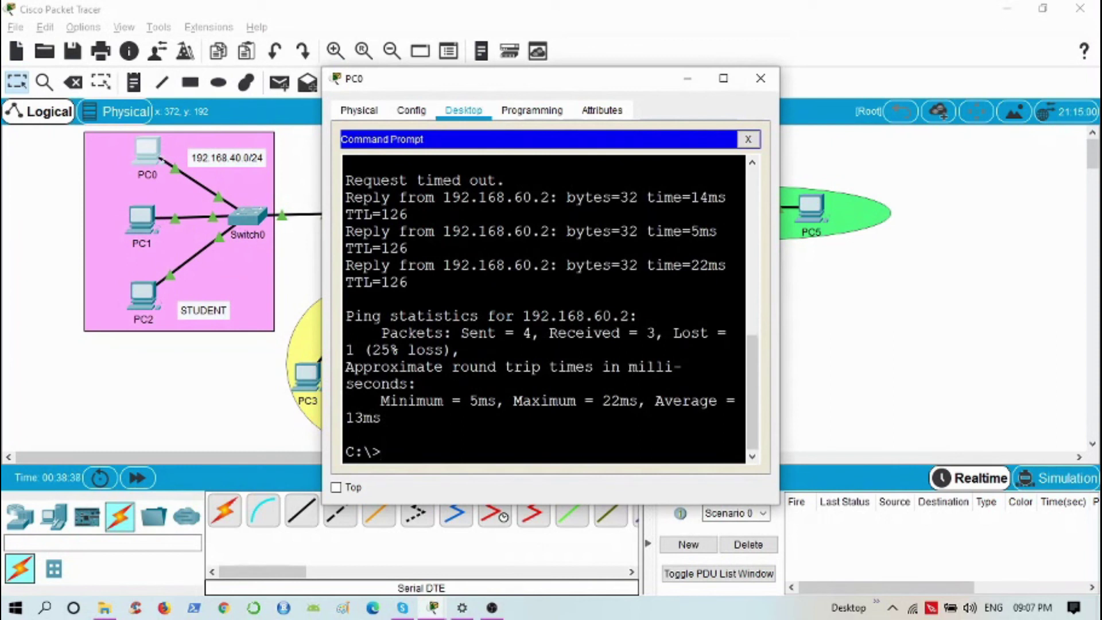
key(Return)
key(Return)
key(Return)
key(Return)
key(Return)
key(Return)
key(Return)
key(Return)
key(Return)
key(Return)
key(Return)
key(Return)
key(Return)
key(Return)
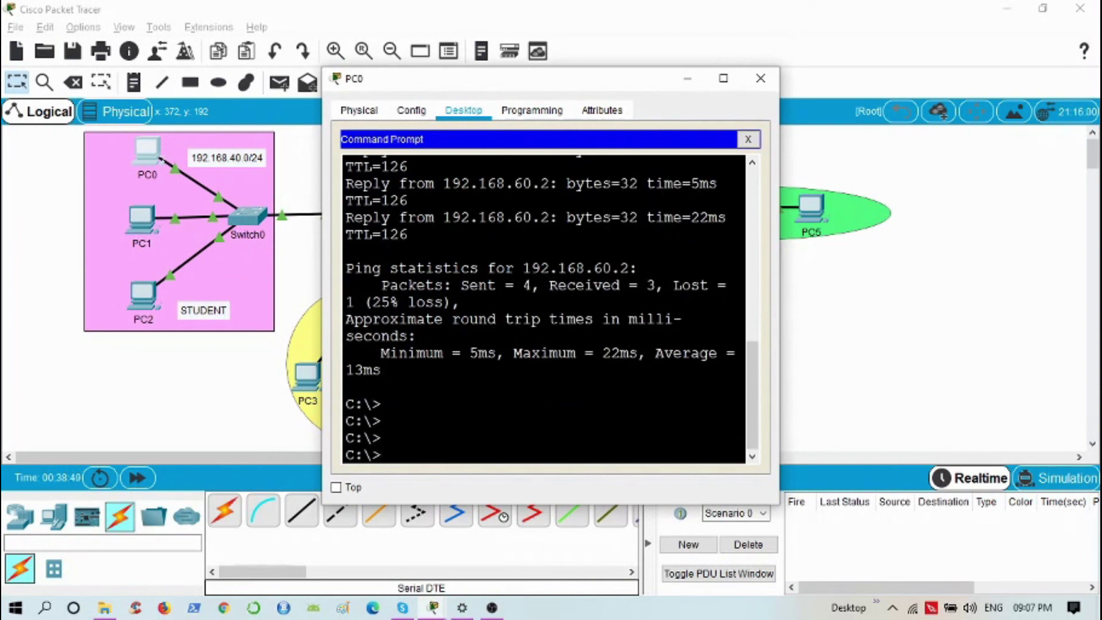
Step: Ping 192.168.60.2 in the ADMIN network from PC0
text(pi)
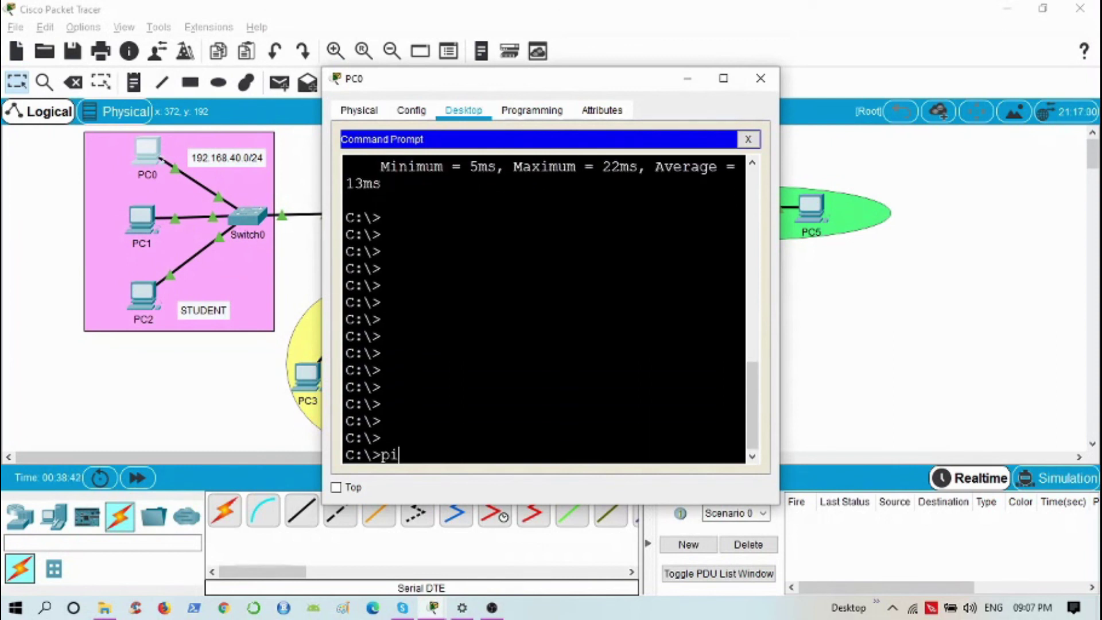
text(ng 192.168.60)
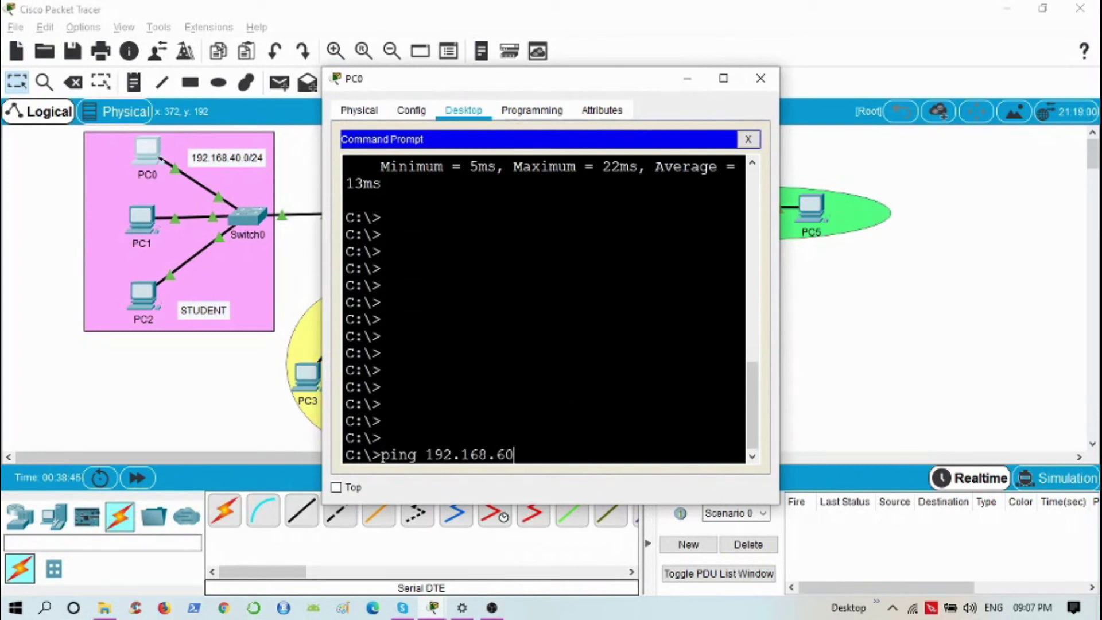
text(.2)
key(Return)
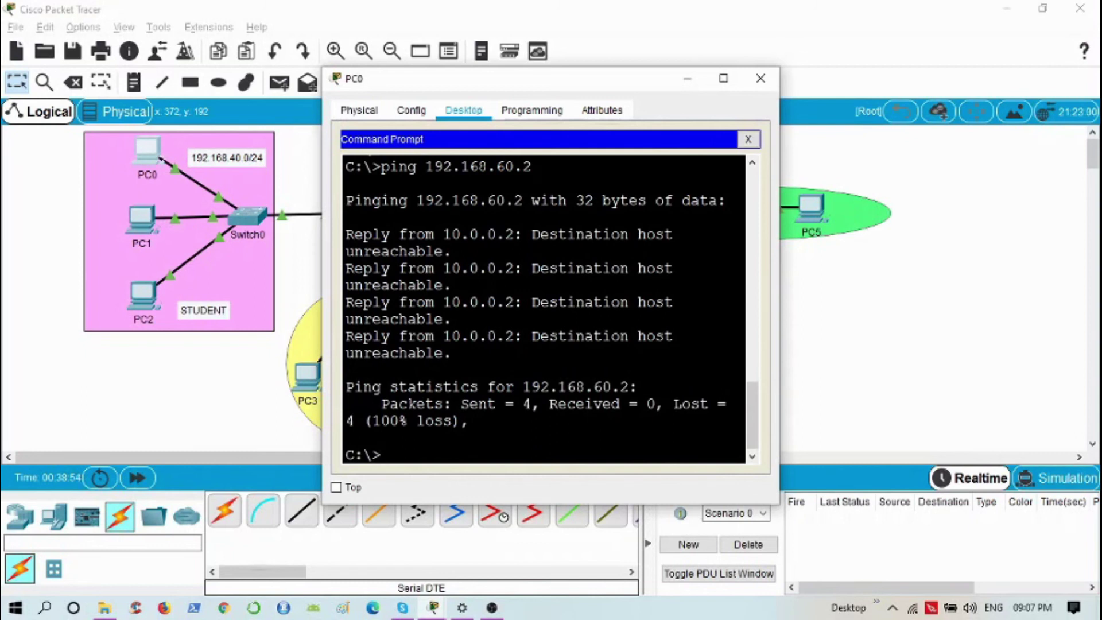
Step: Ping 192.168.50.2 in the FACULTY network from PC0 and close the PC0 window
text(ping 192.16)
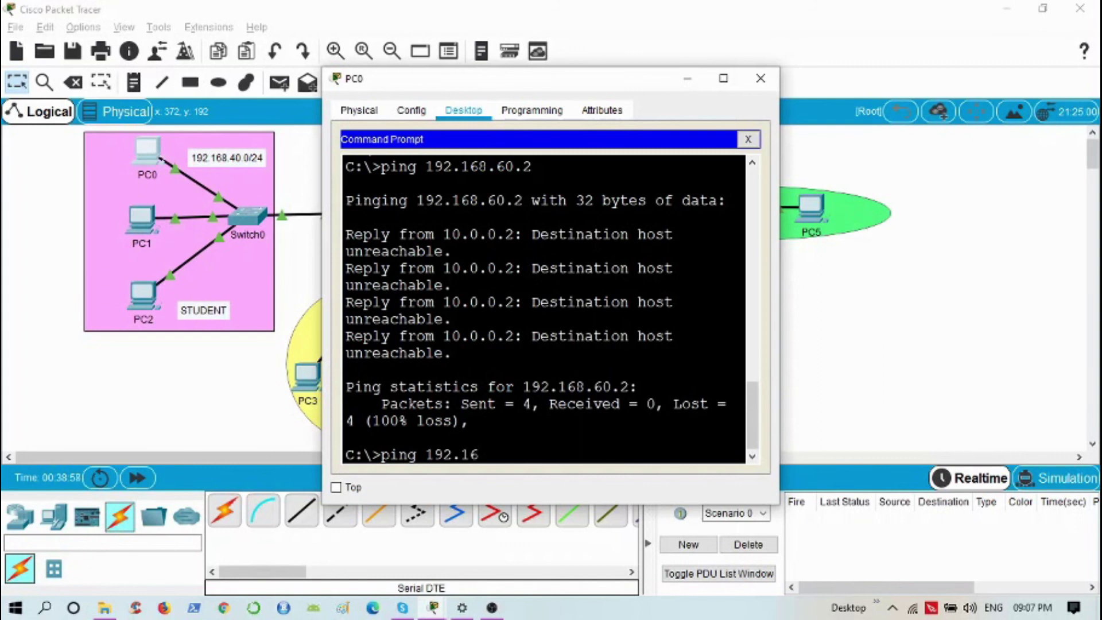
text(8.50.2)
key(Return)
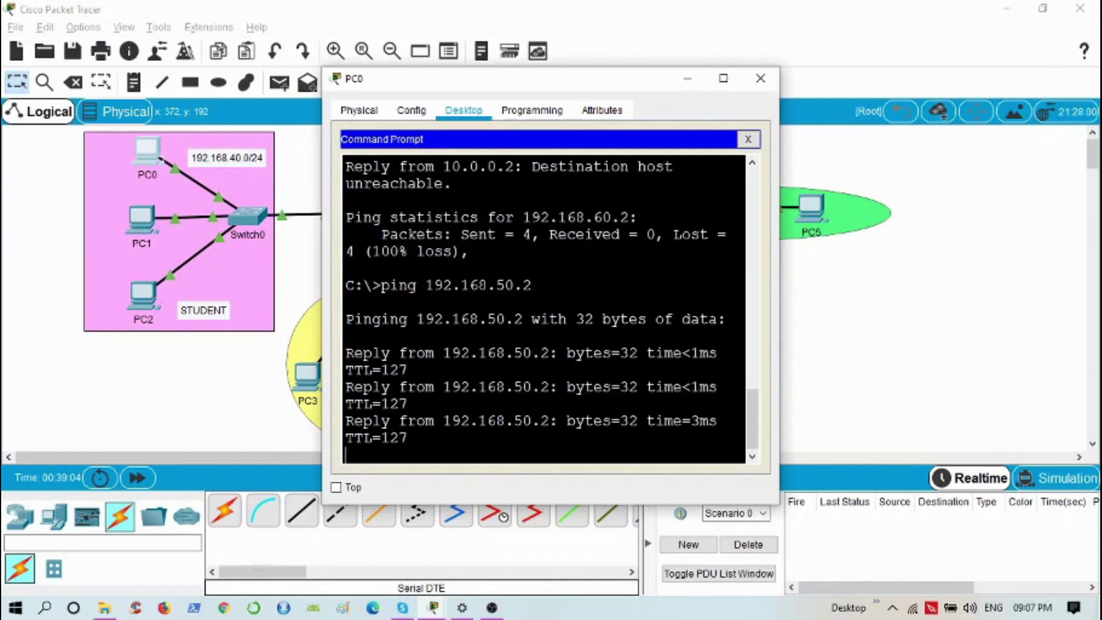
click(761, 78)
Step: Repeat the ping to 192.168.60.2 from PC3's Command Prompt and close the PC3 window
click(304, 379)
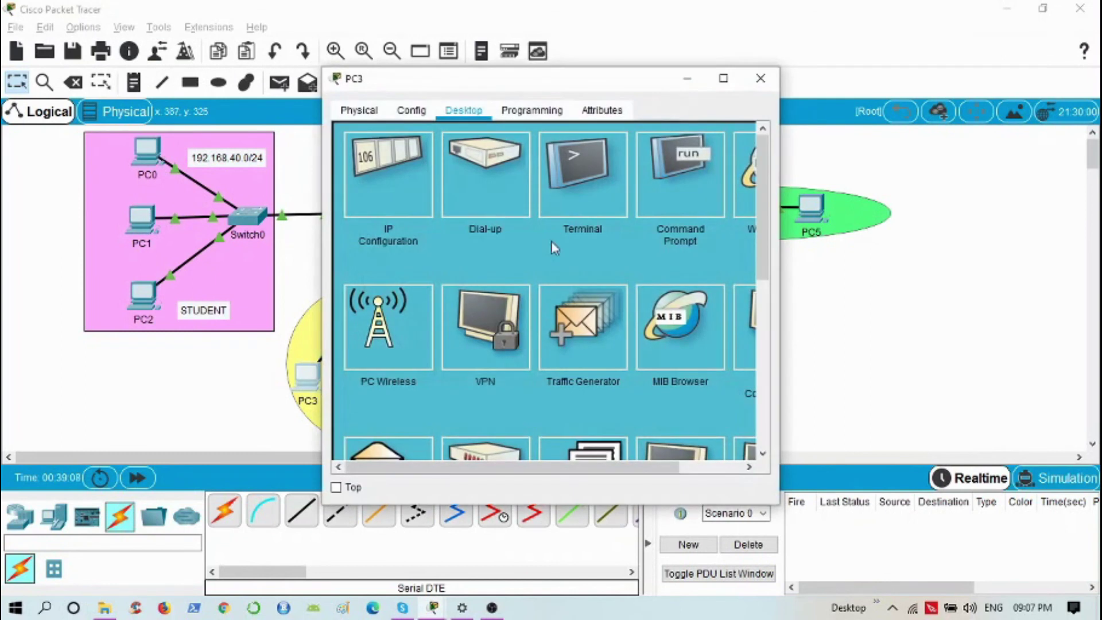
click(684, 184)
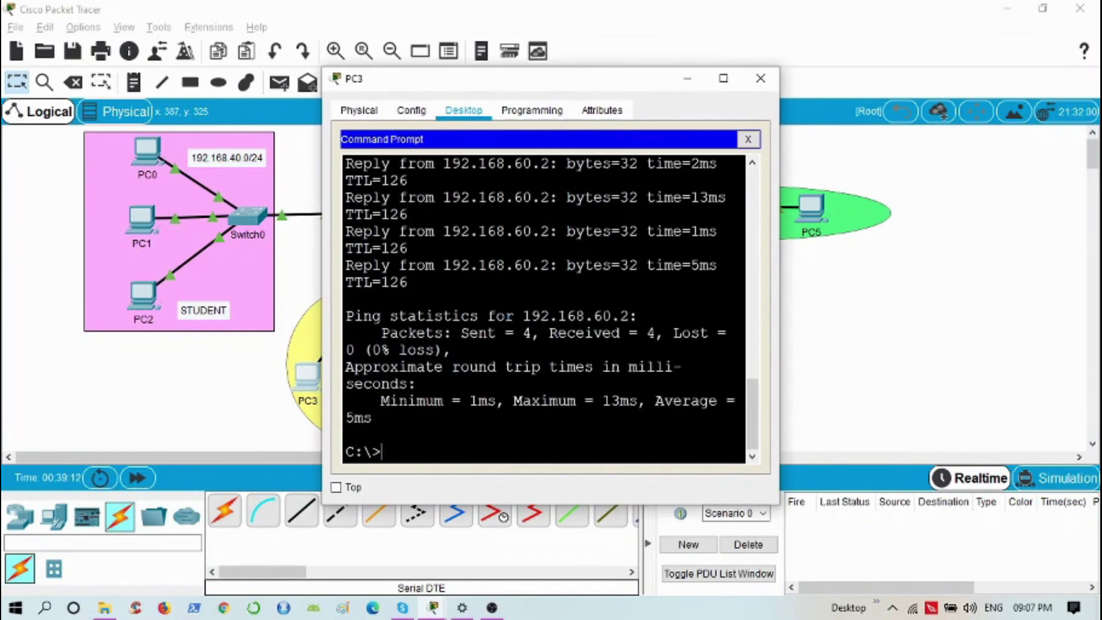
key(Up)
key(Return)
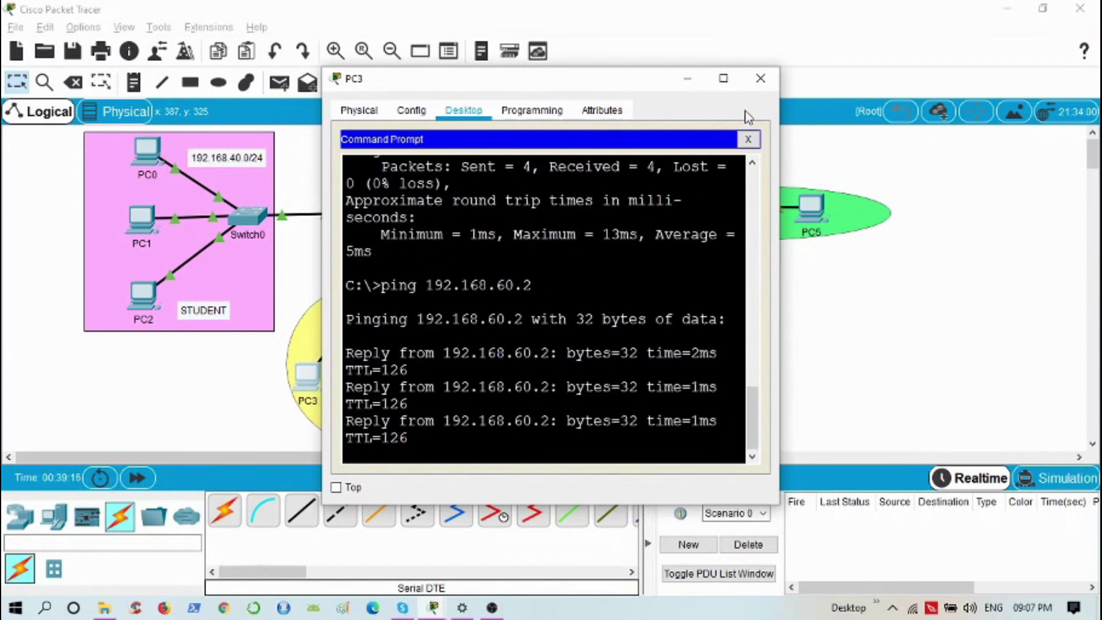
click(760, 78)
click(759, 87)
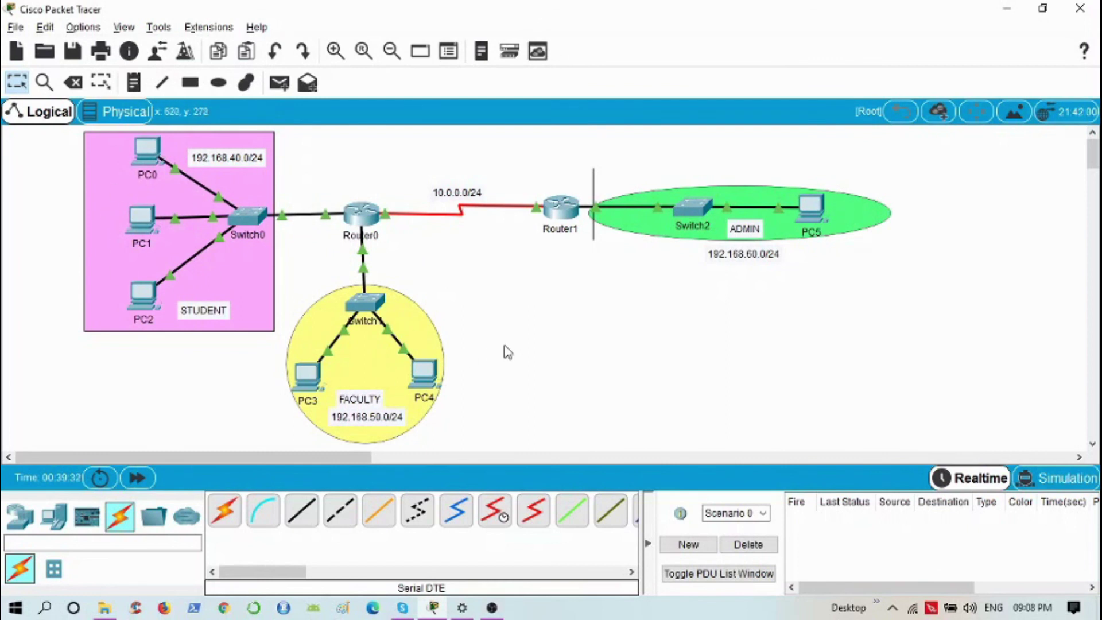
click(491, 609)
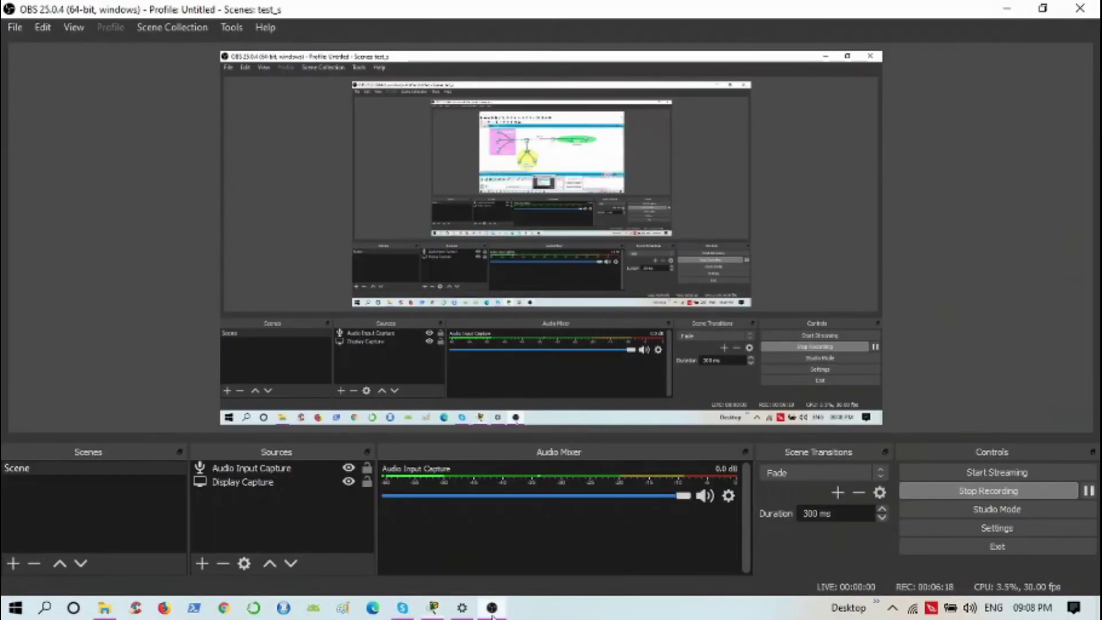